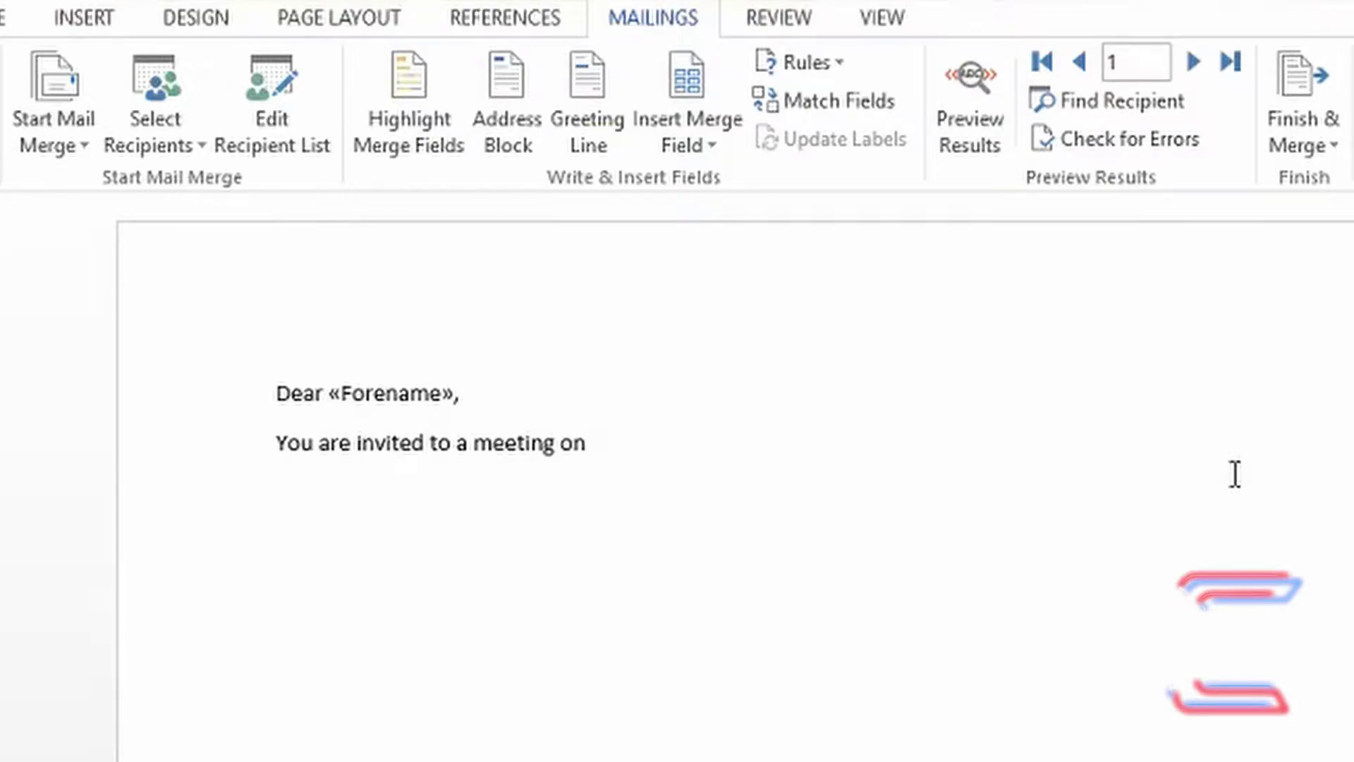
# Look over the Rules list, then launch the Step-by-Step Mail Merge Wizard
pyautogui.click(826, 65)
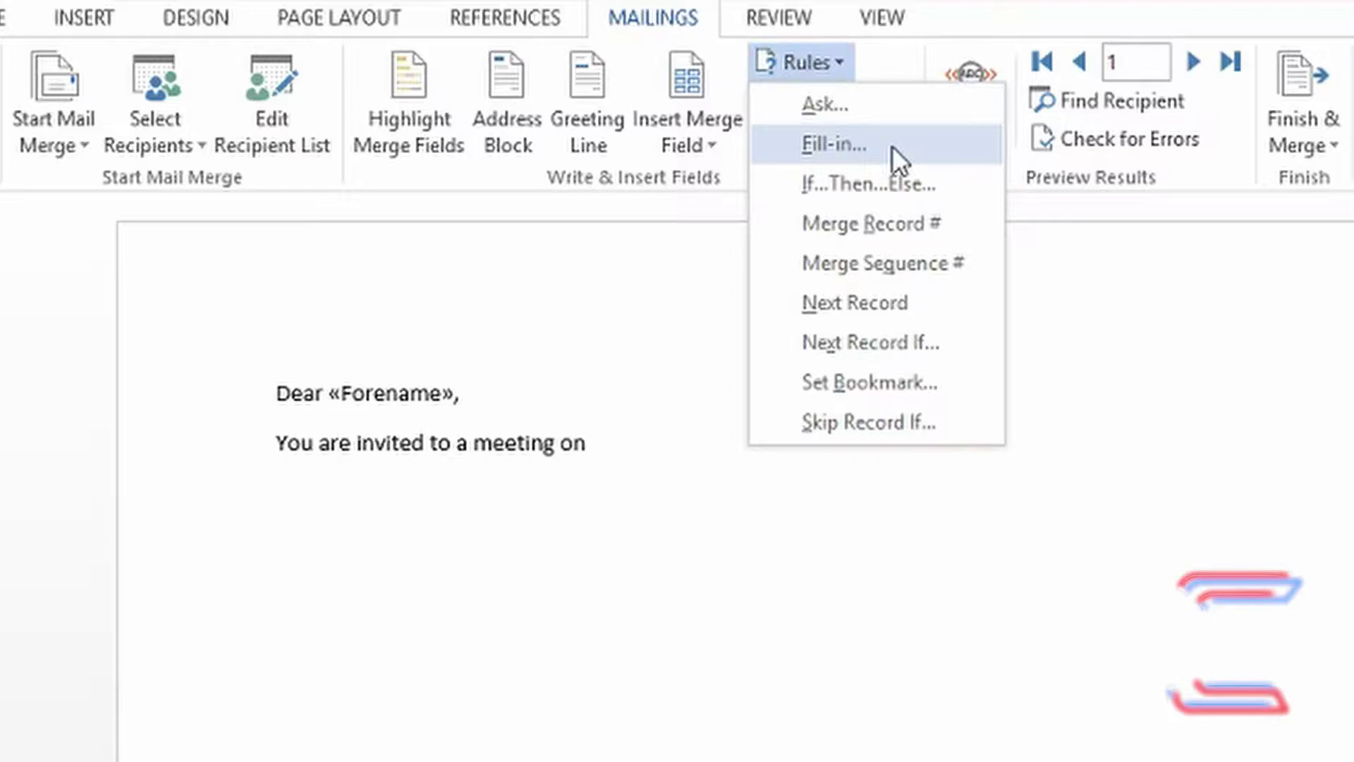
pyautogui.click(967, 638)
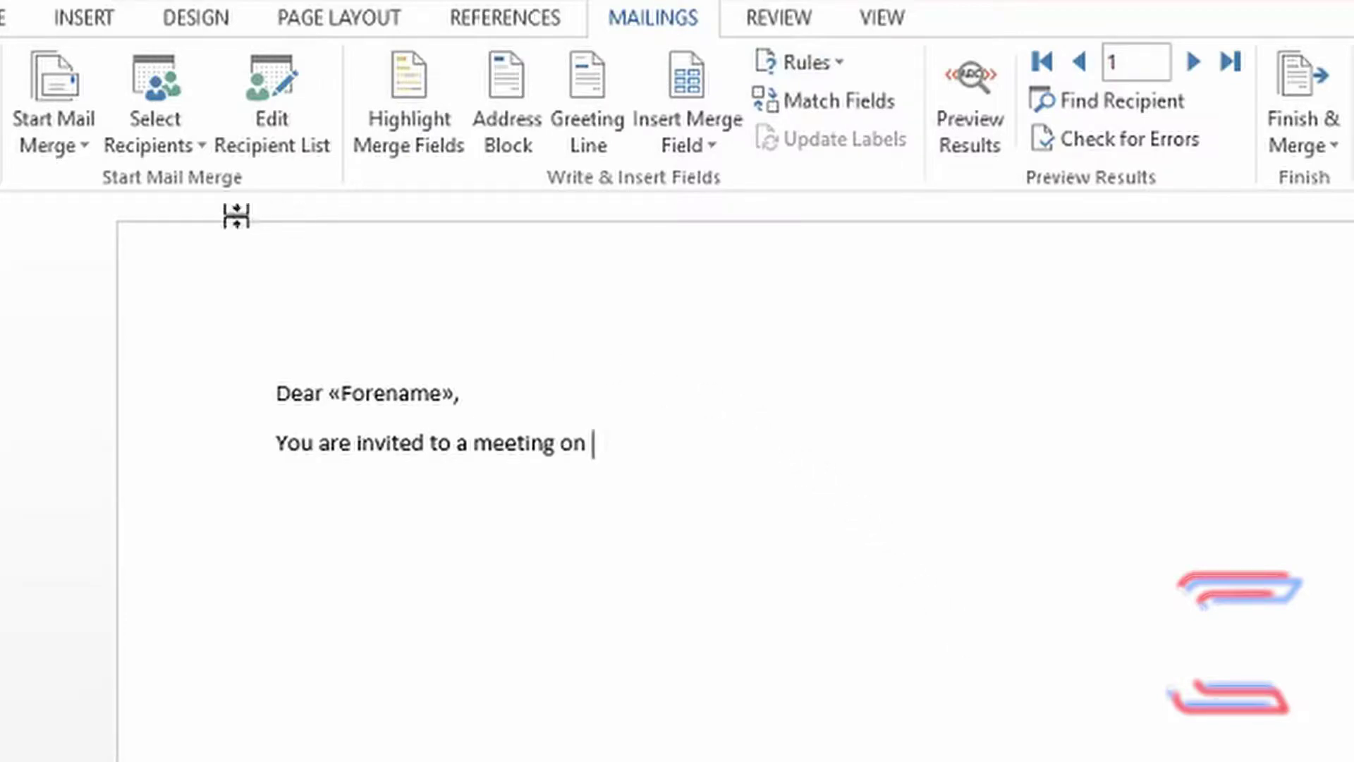
pyautogui.click(68, 146)
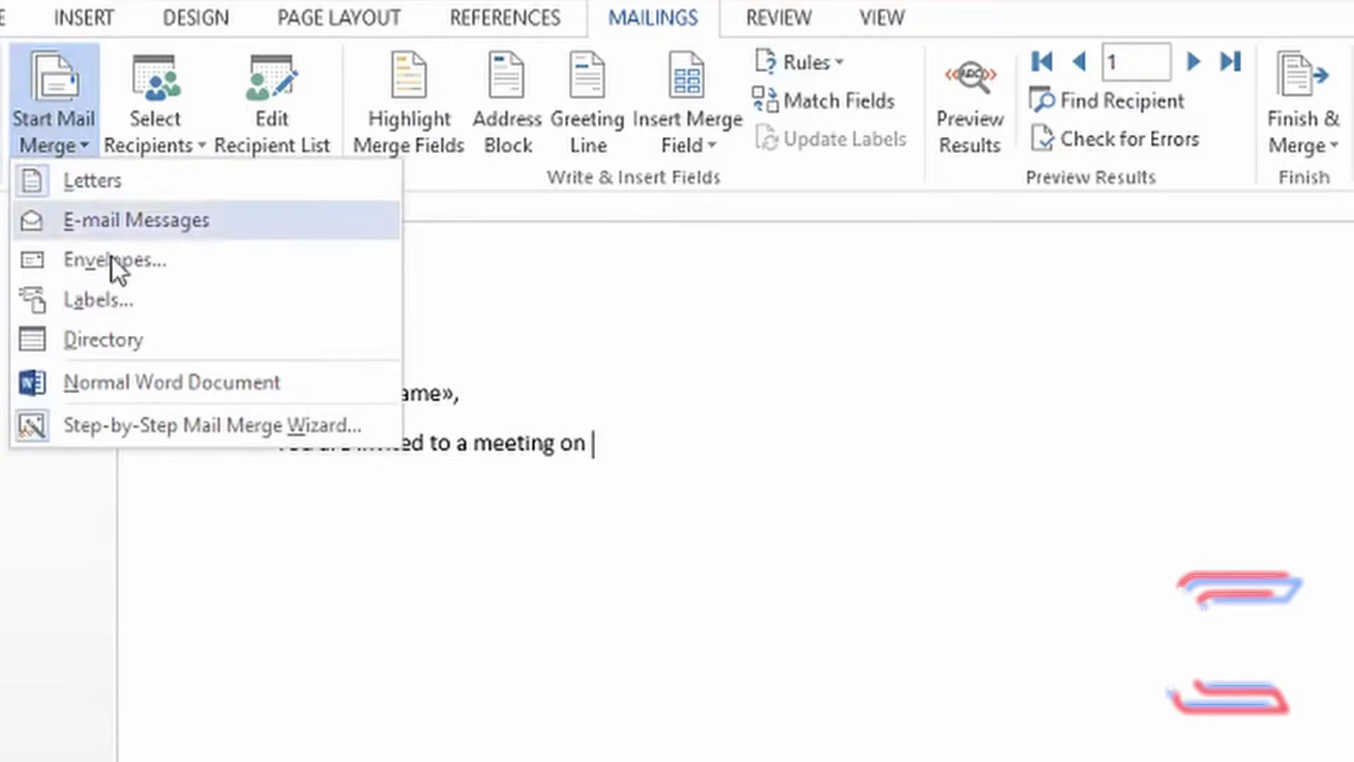
pyautogui.click(179, 427)
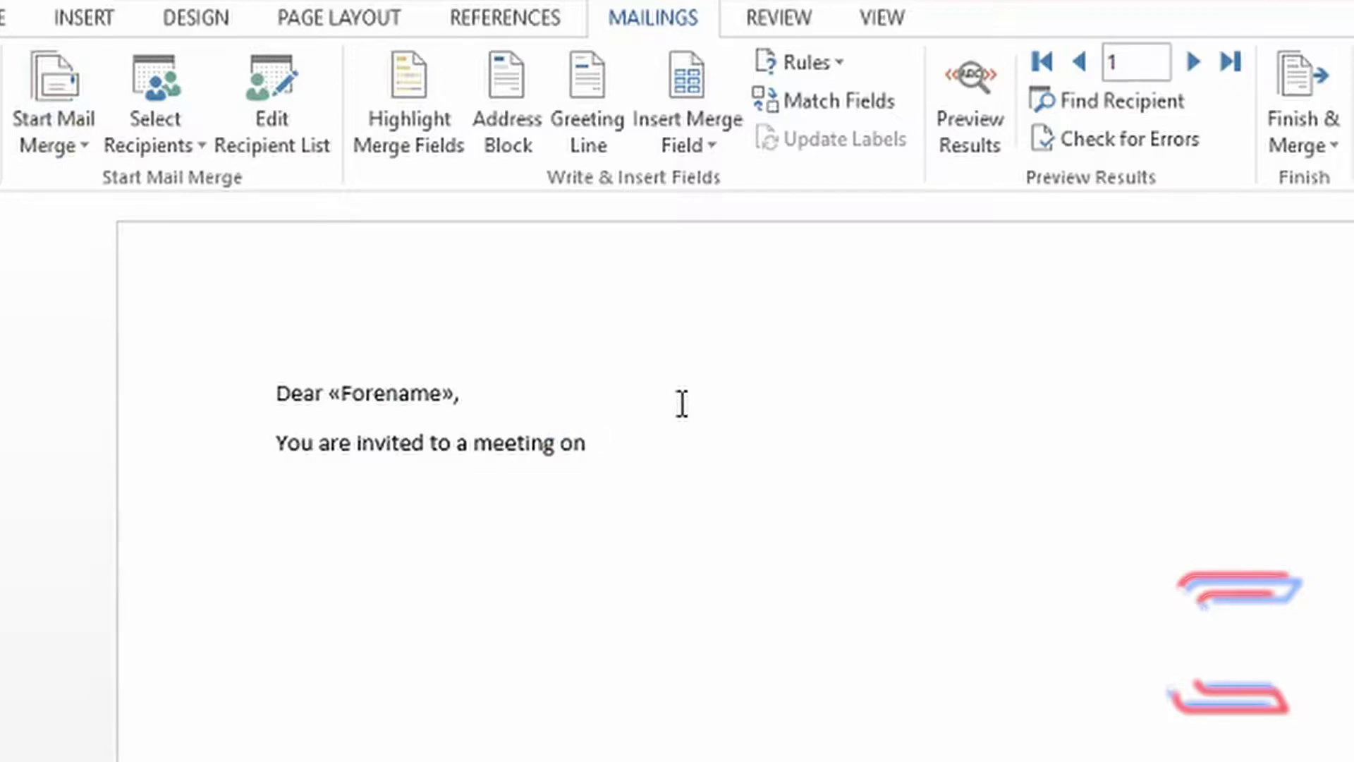
# Preview the letter with real recipient data and advance to record 2, Dean
pyautogui.click(993, 147)
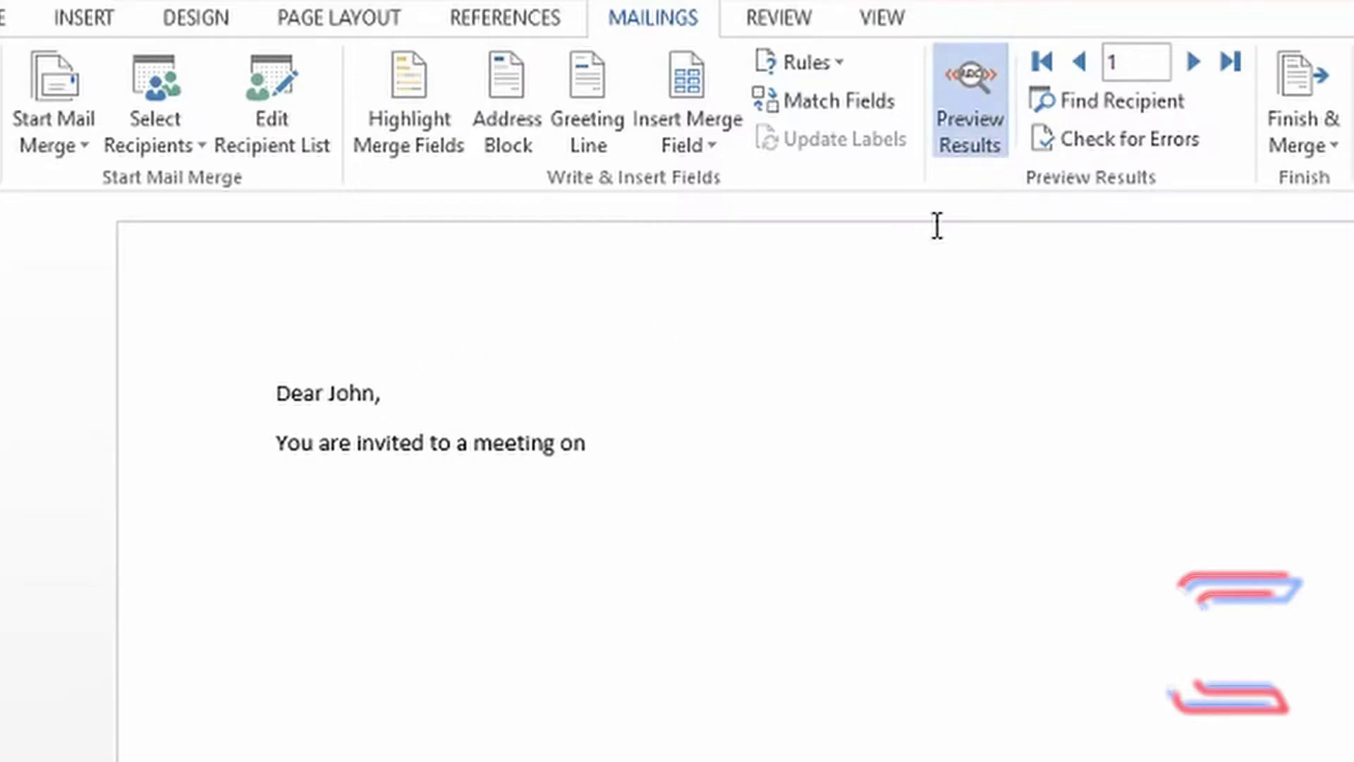
pyautogui.click(1189, 60)
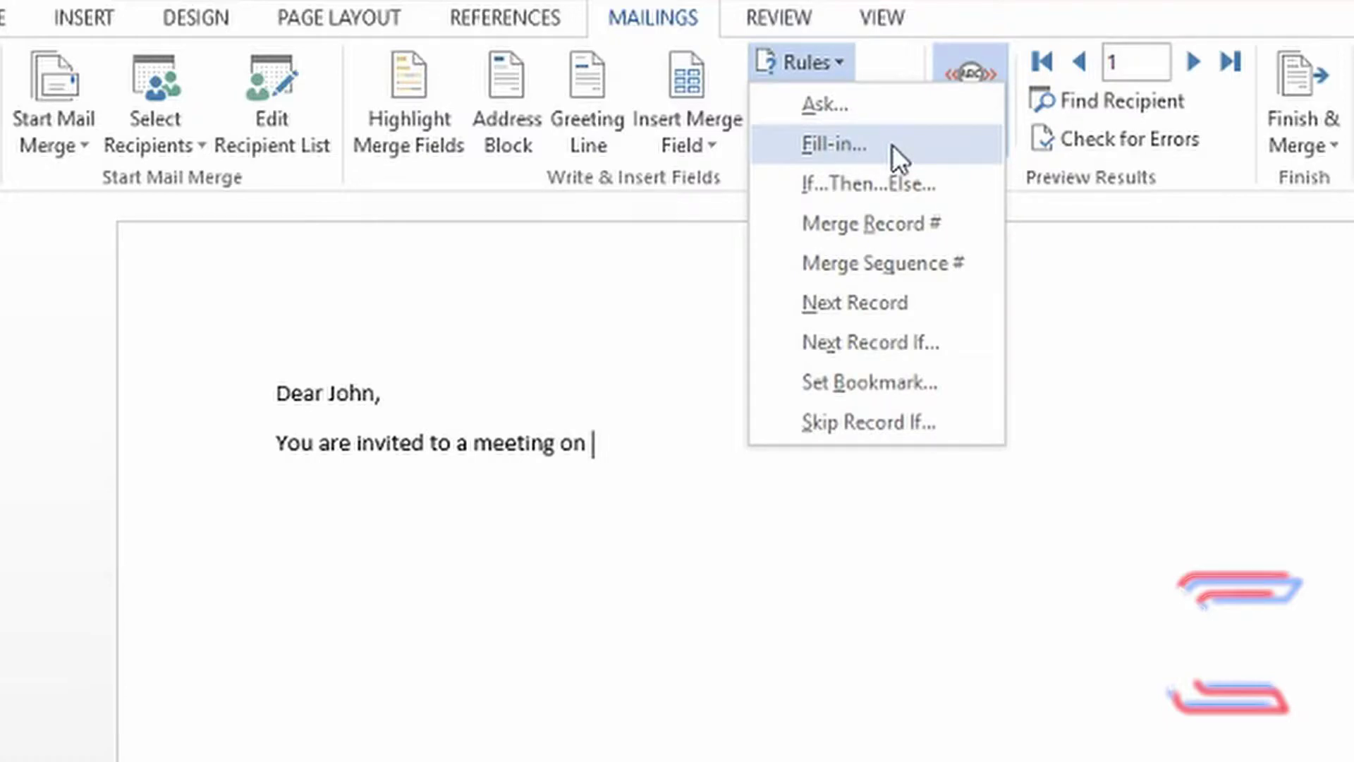
pyautogui.click(744, 447)
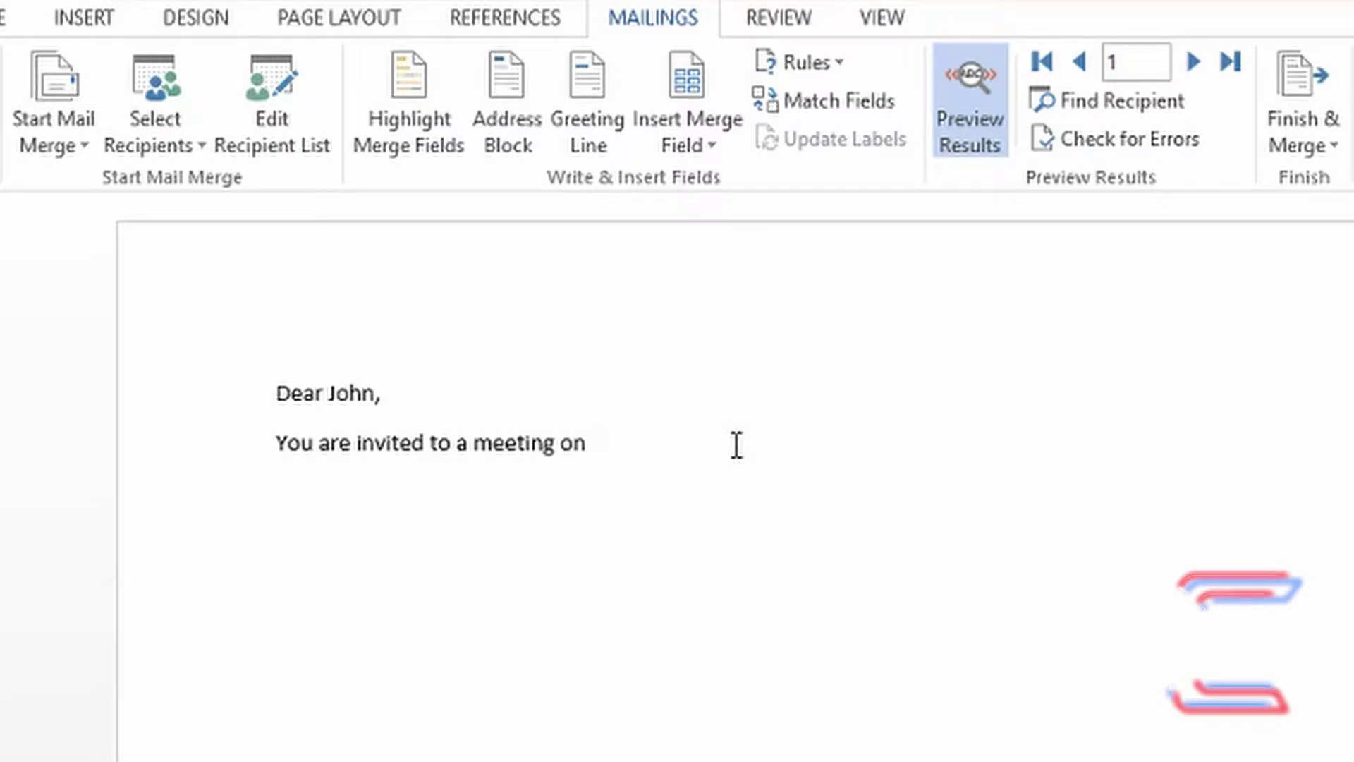
pyautogui.click(1190, 59)
pyautogui.click(827, 61)
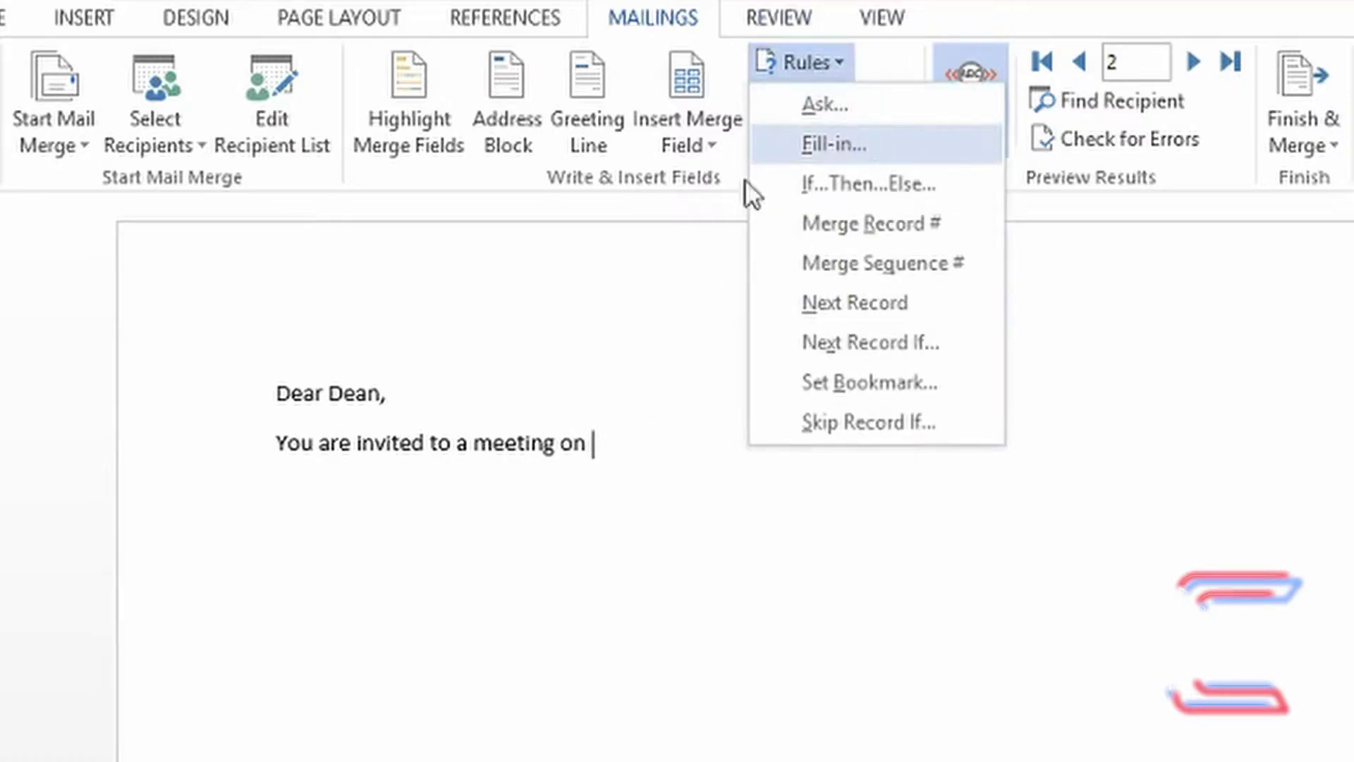
pyautogui.click(609, 445)
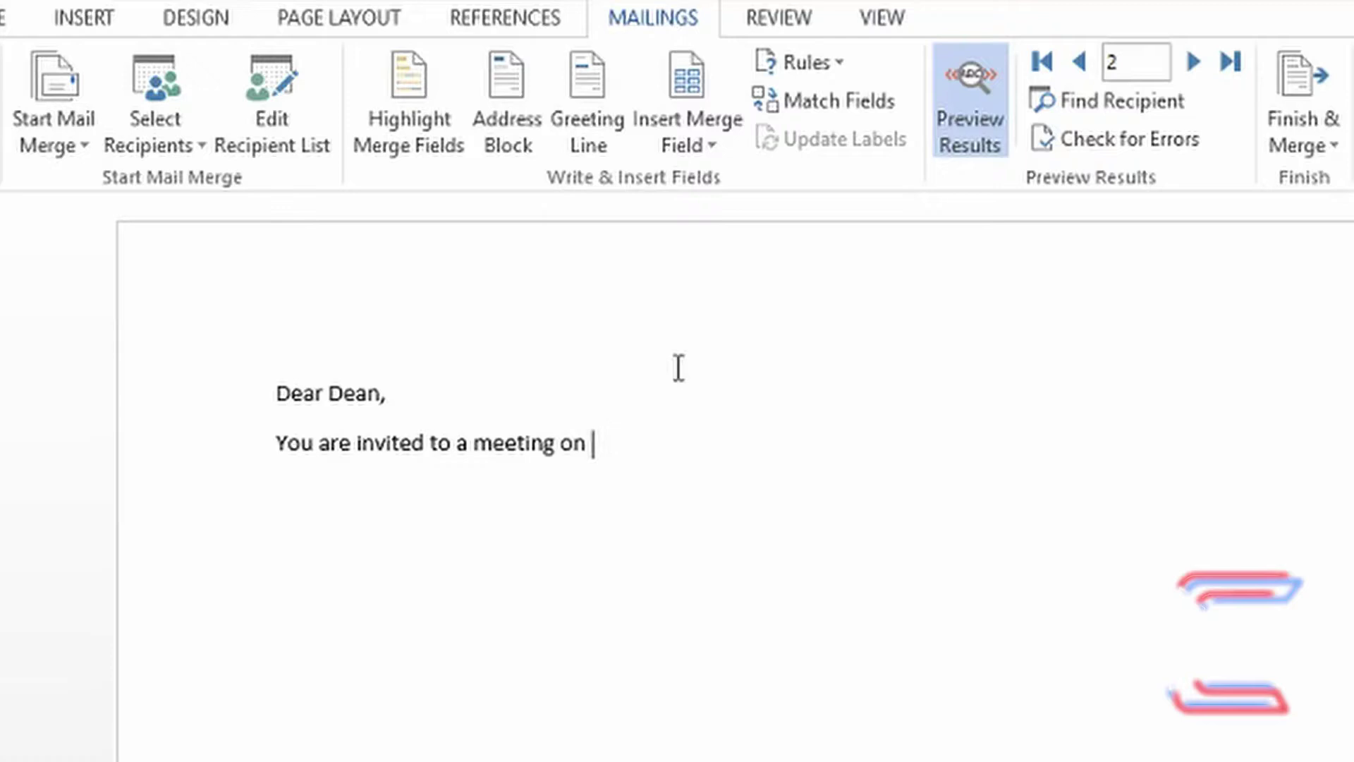
# Add a Fill-in rule prompting 'Please enter the date and time of the meeting' with default 'Thursday 2nd May at 13:00'
pyautogui.click(846, 59)
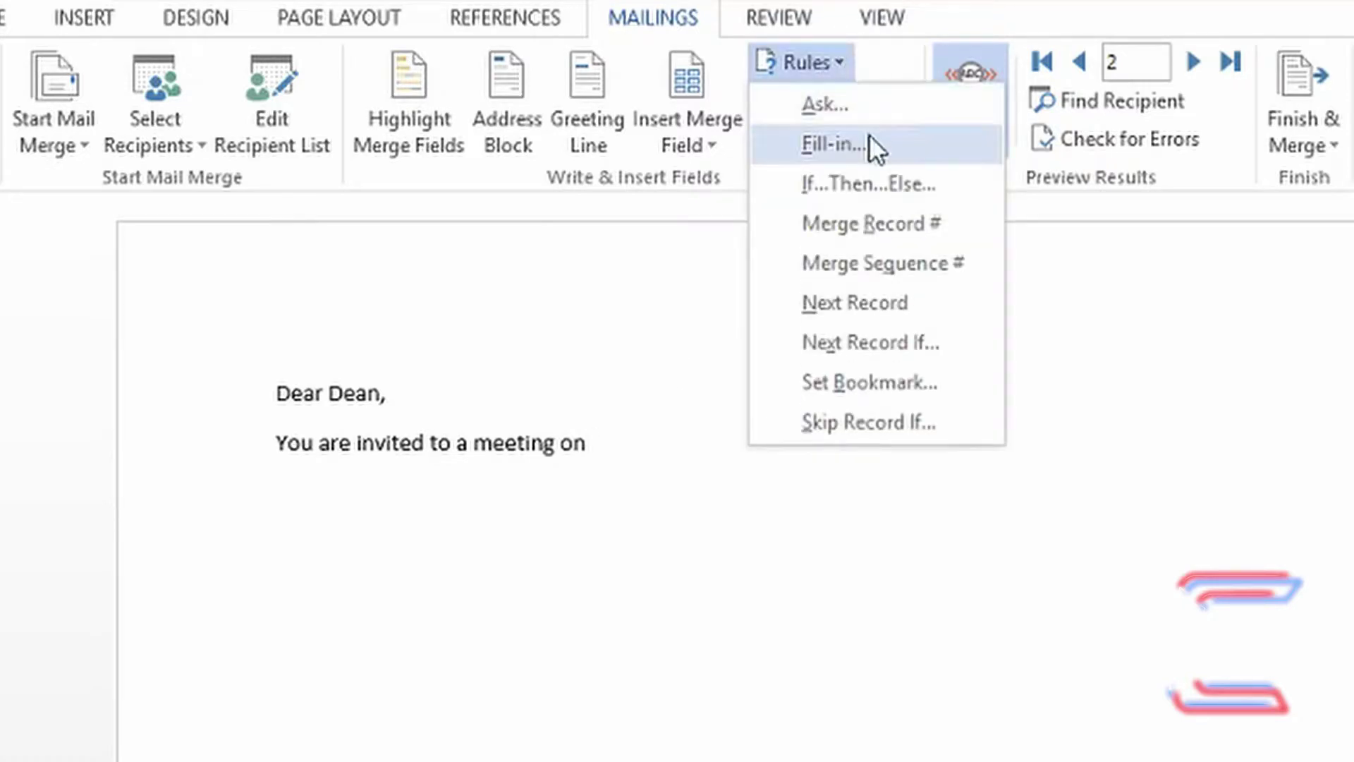
pyautogui.click(894, 146)
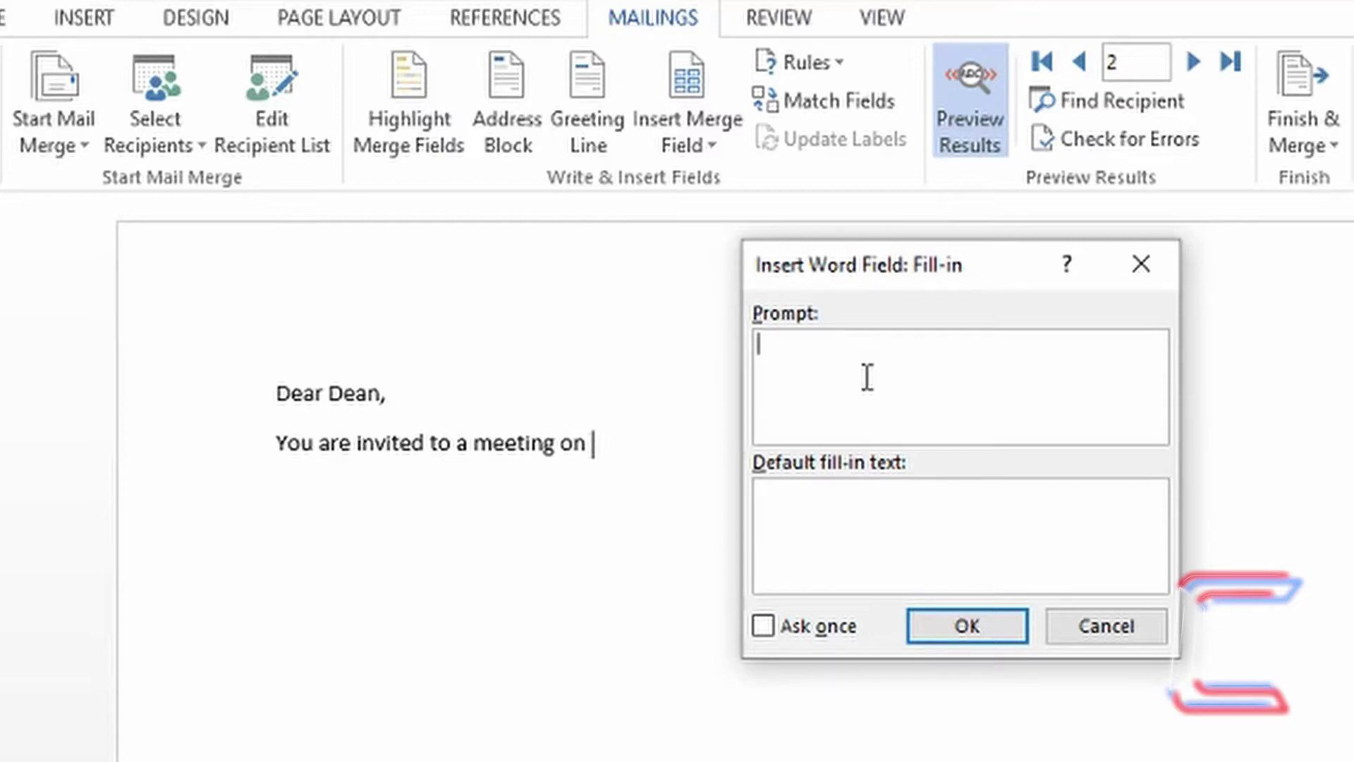
pyautogui.write('Please enter the date and time of the meeting')
pyautogui.click(833, 510)
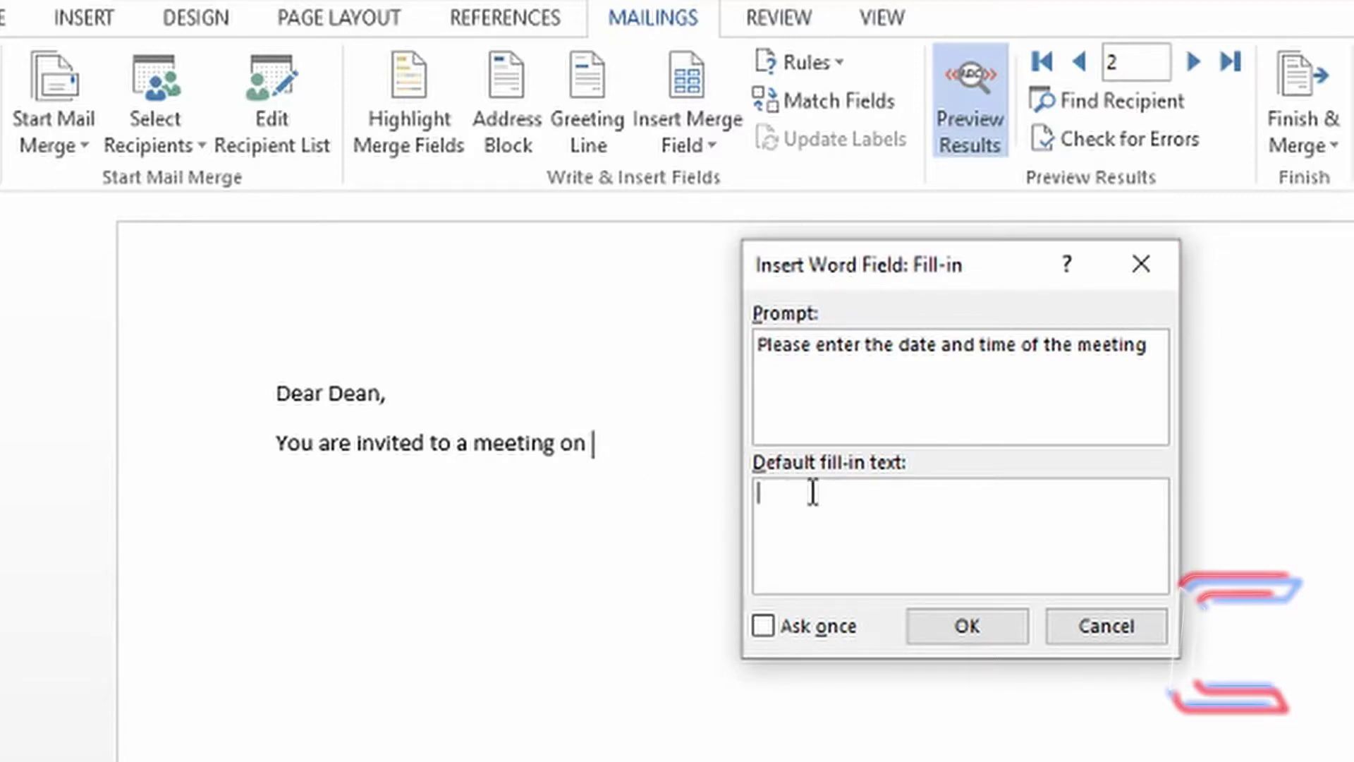
pyautogui.write('Thursday 2nd May at 13')
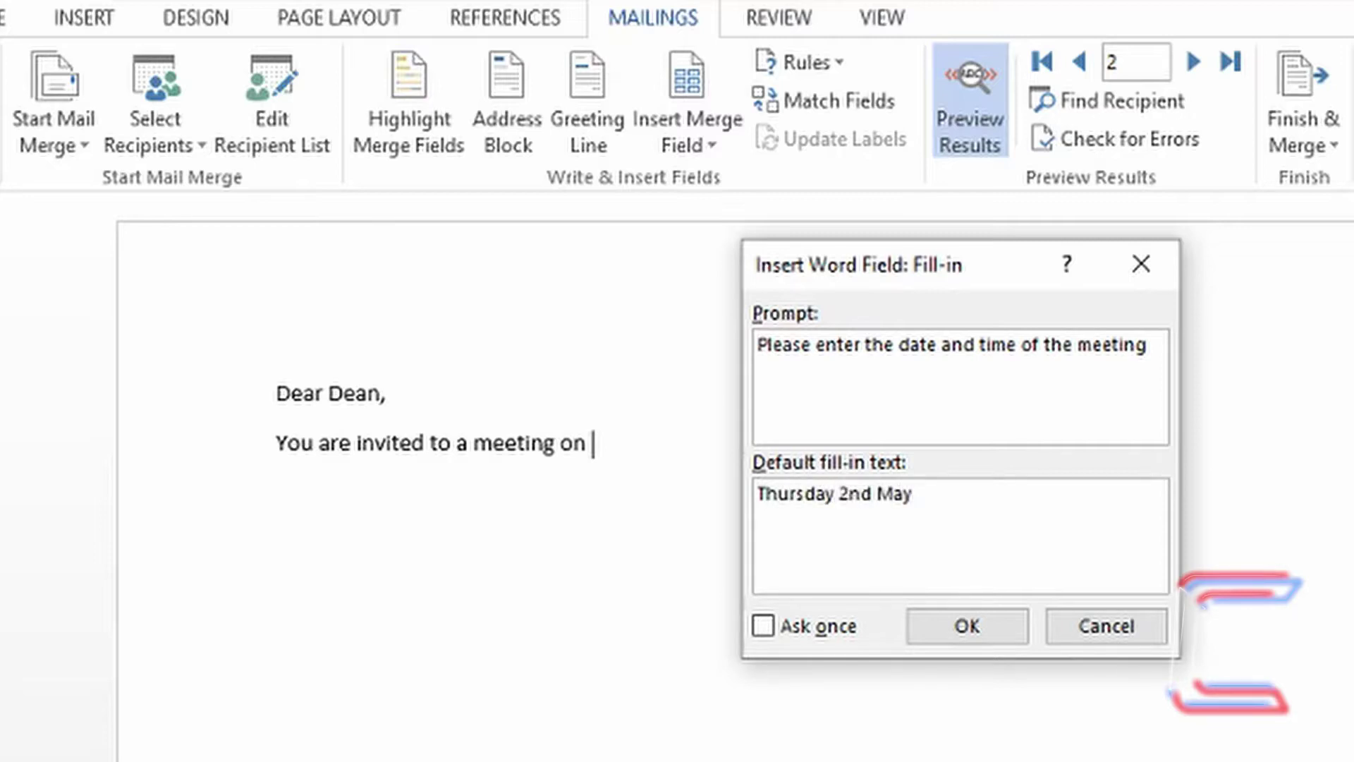
pyautogui.write(':00')
# Insert the fill-in field with empty default text and Ask once enabled, cancelling the test prompt
pyautogui.moveTo(984, 493); pyautogui.dragTo(708, 493)
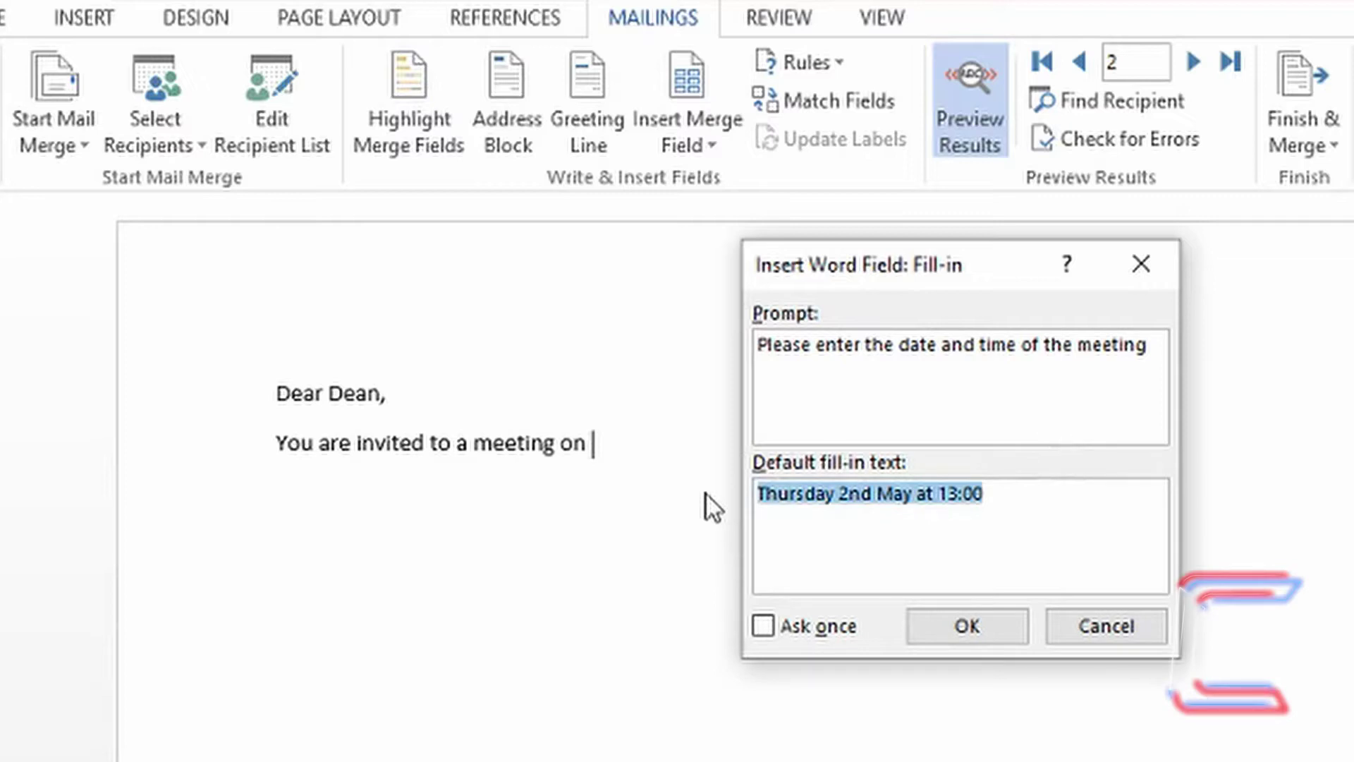
pyautogui.press('Delete')
pyautogui.click(765, 625)
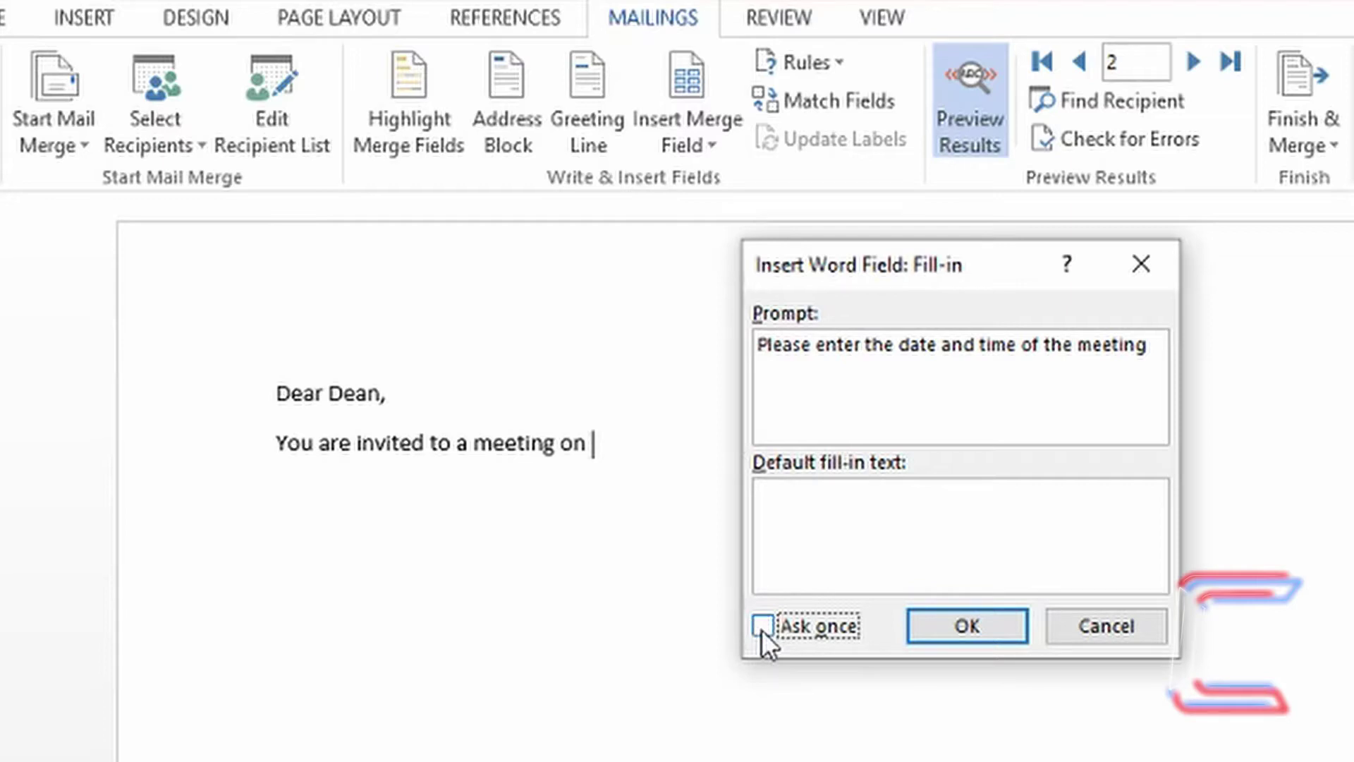
pyautogui.click(762, 626)
pyautogui.click(958, 628)
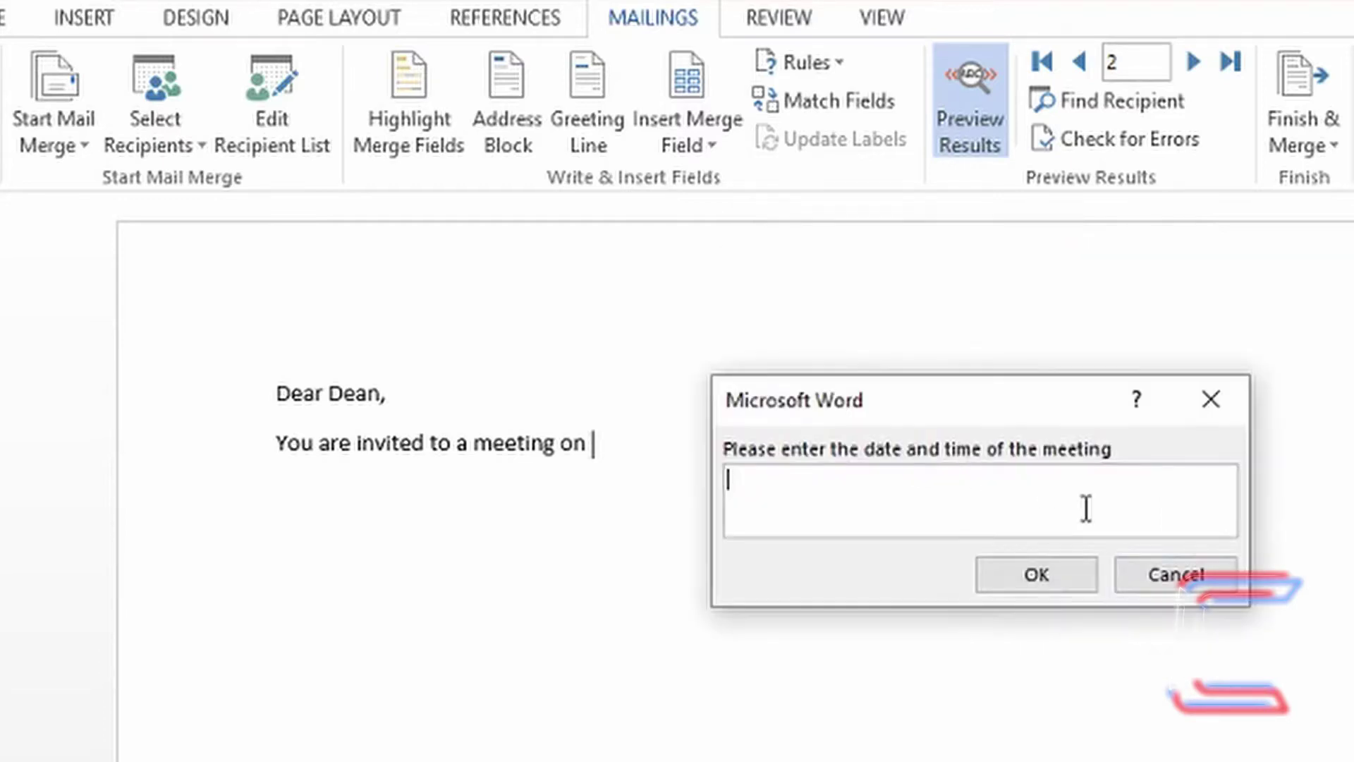
pyautogui.click(1212, 590)
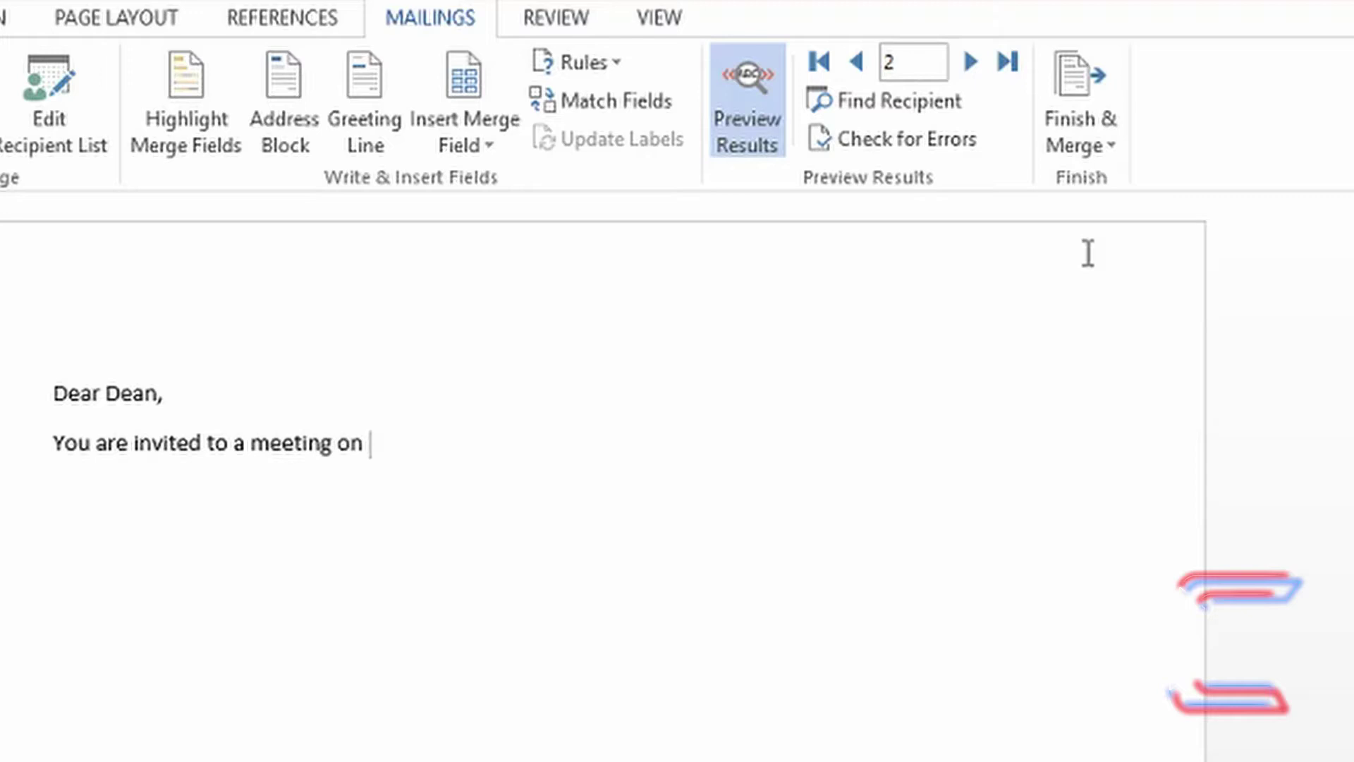
# Merge all records to a new document using Edit Individual Documents
pyautogui.click(1104, 146)
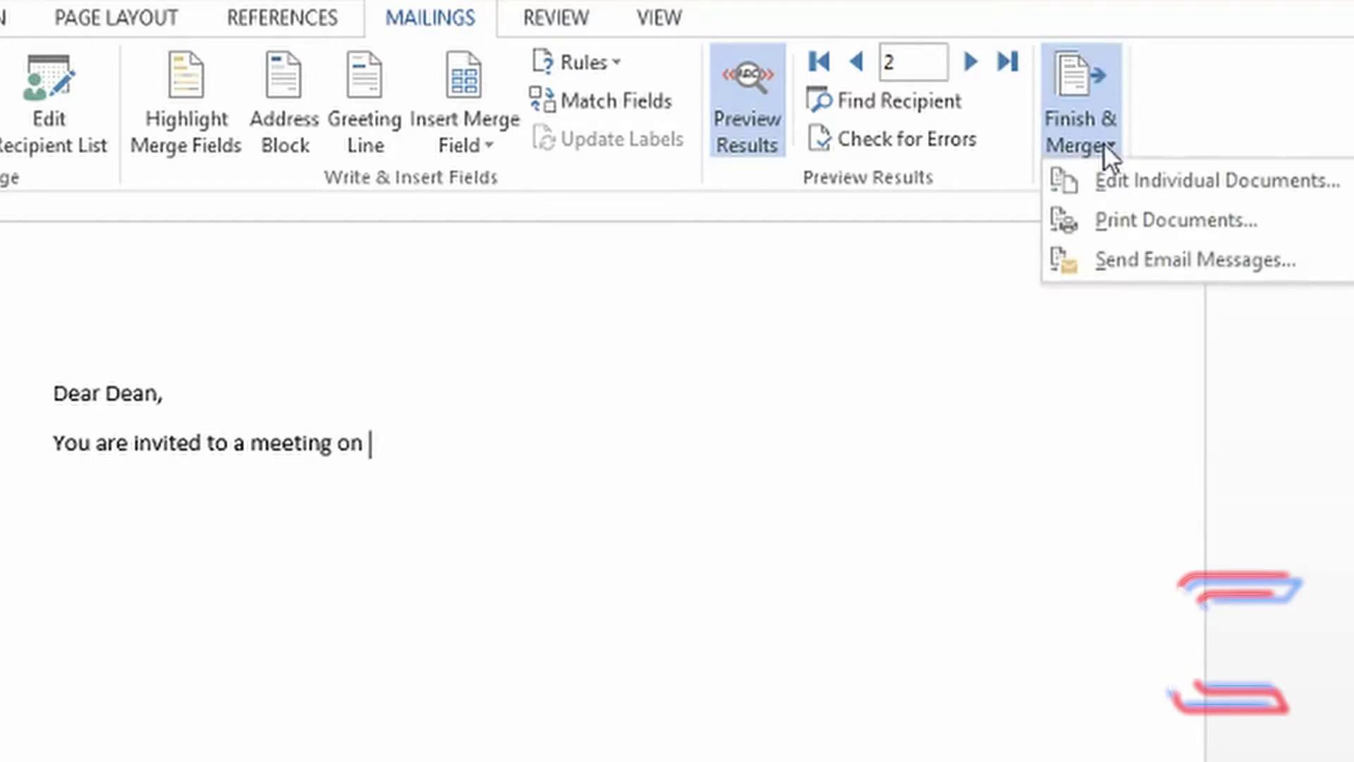
pyautogui.click(1171, 185)
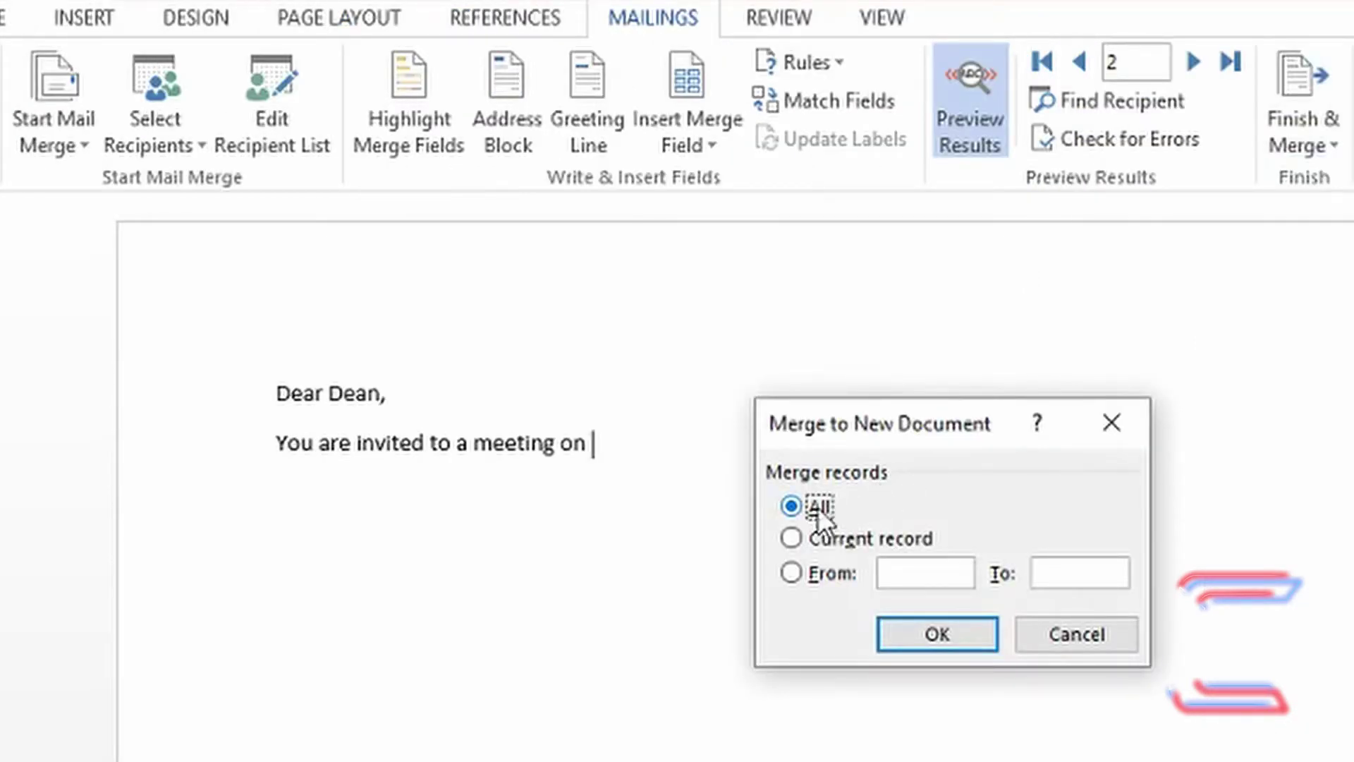
pyautogui.click(966, 633)
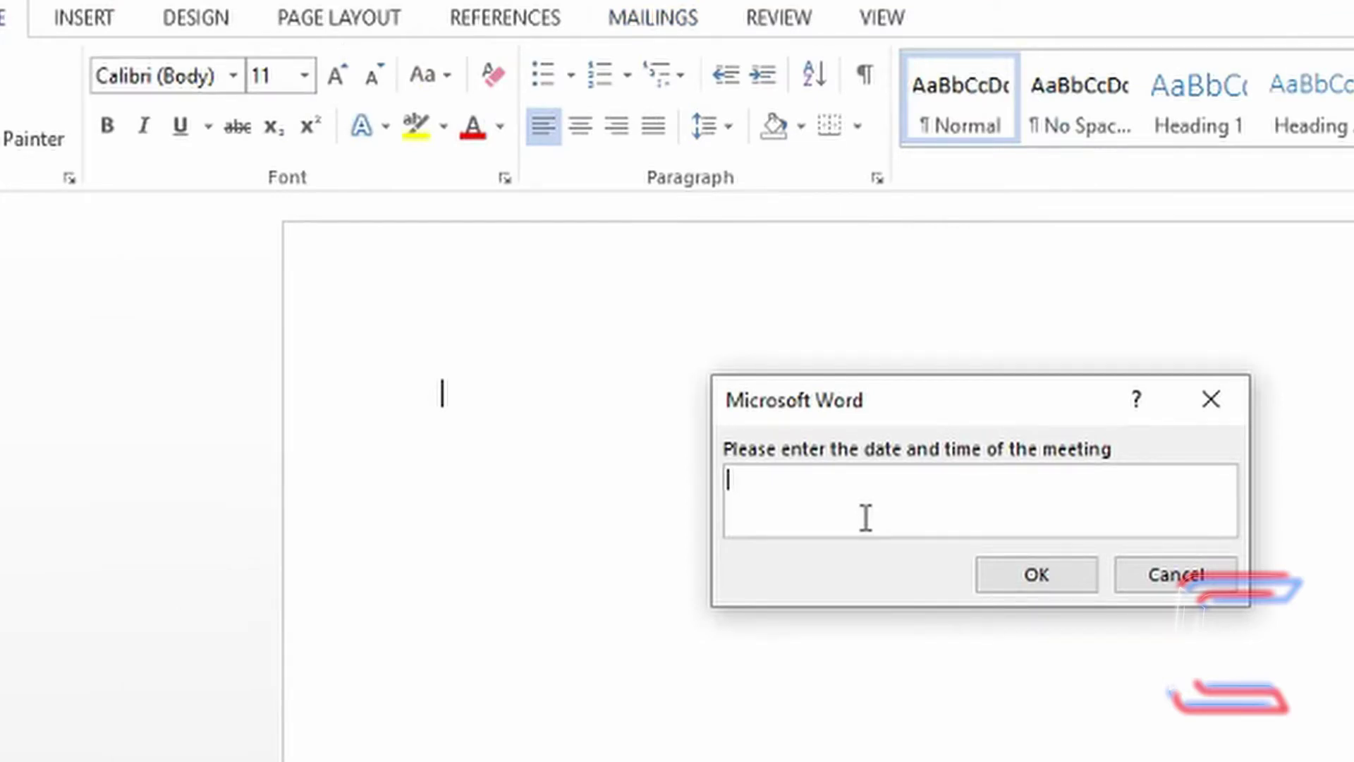
# Answer the prompt with 'Thursday 2nd May at 13:00' and check John's and Dean's letters
pyautogui.write('Thursday ')
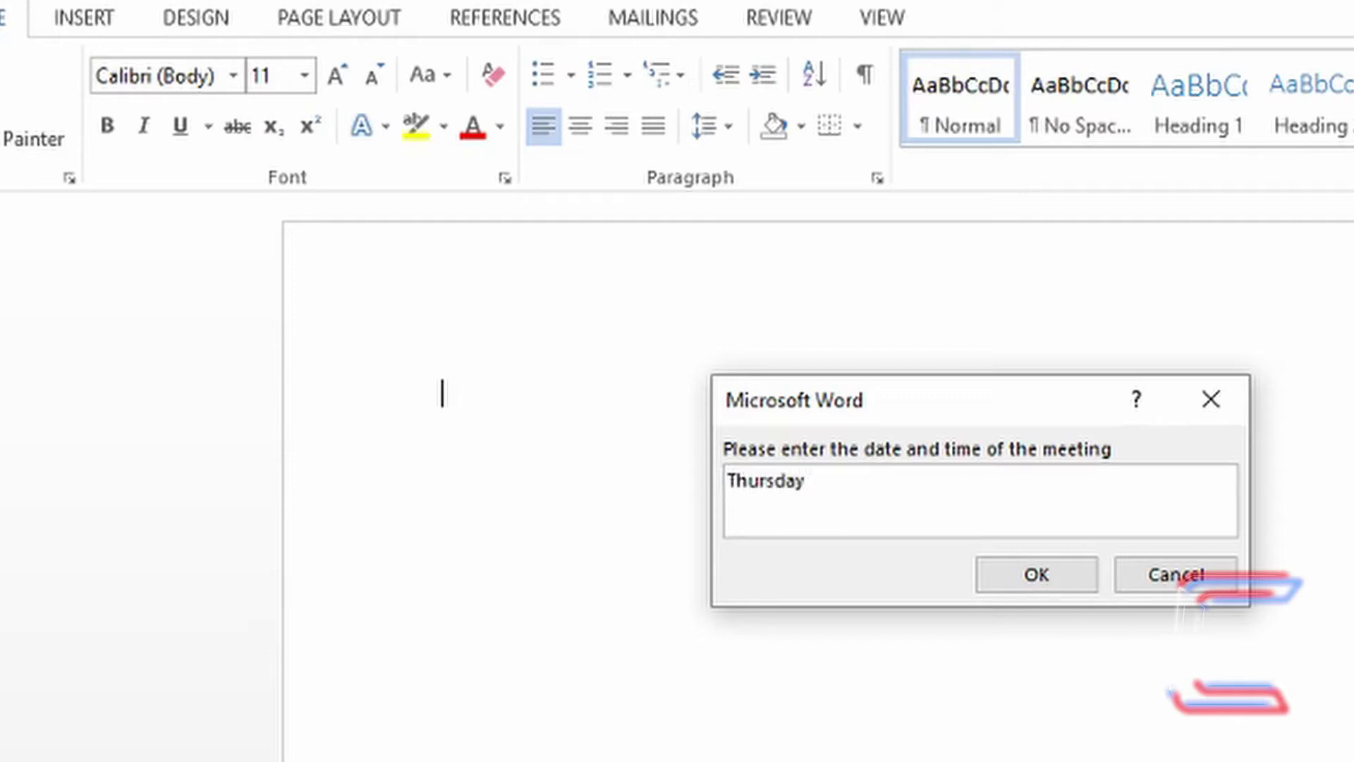
pyautogui.write('2nd May at 13:00.')
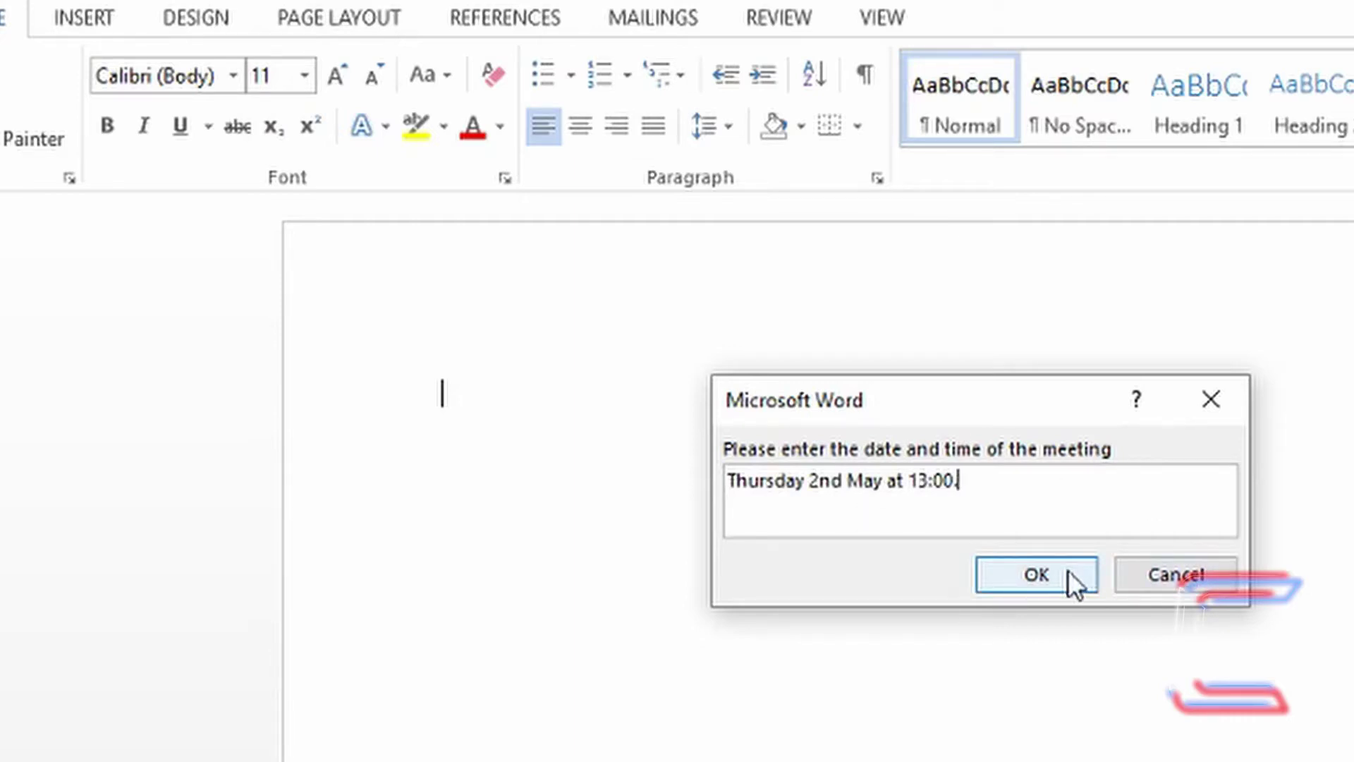
pyautogui.click(1068, 570)
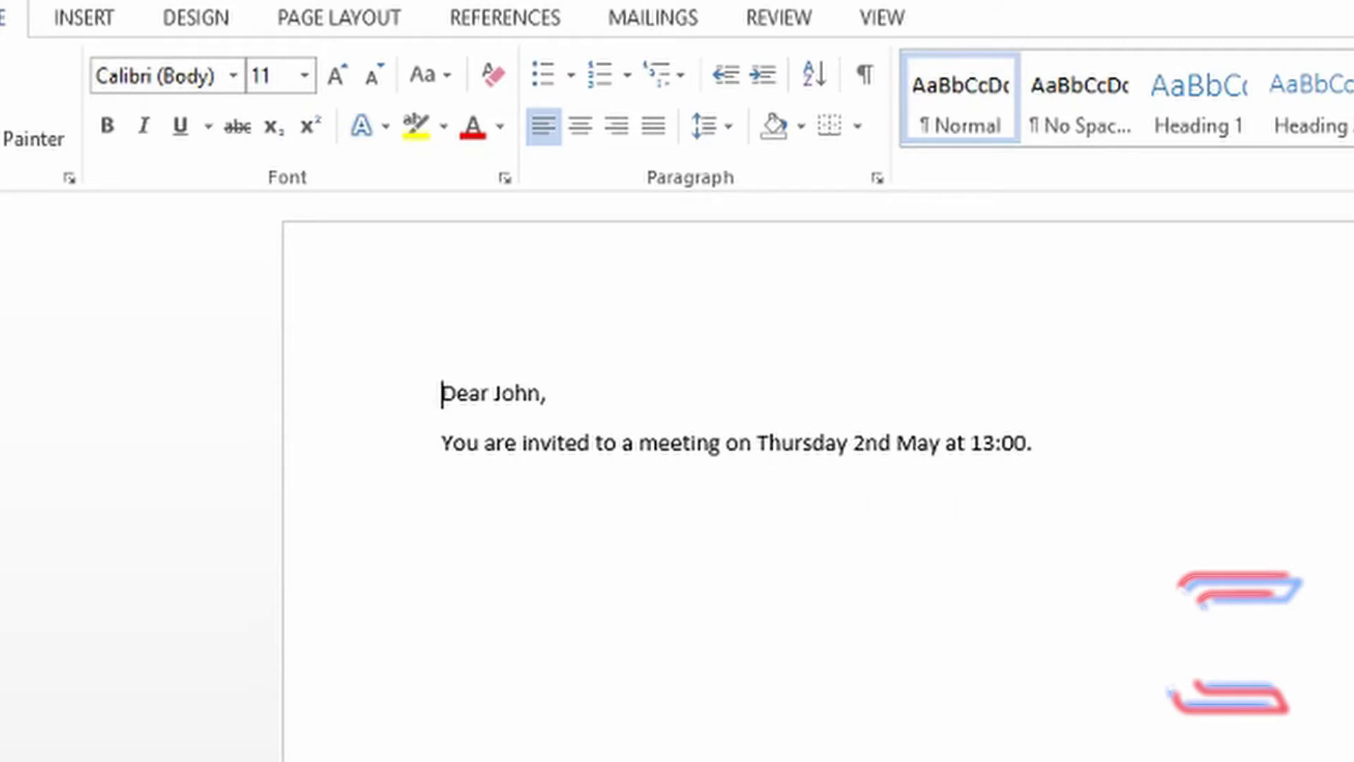
pyautogui.scroll(-5, 1156, 488)
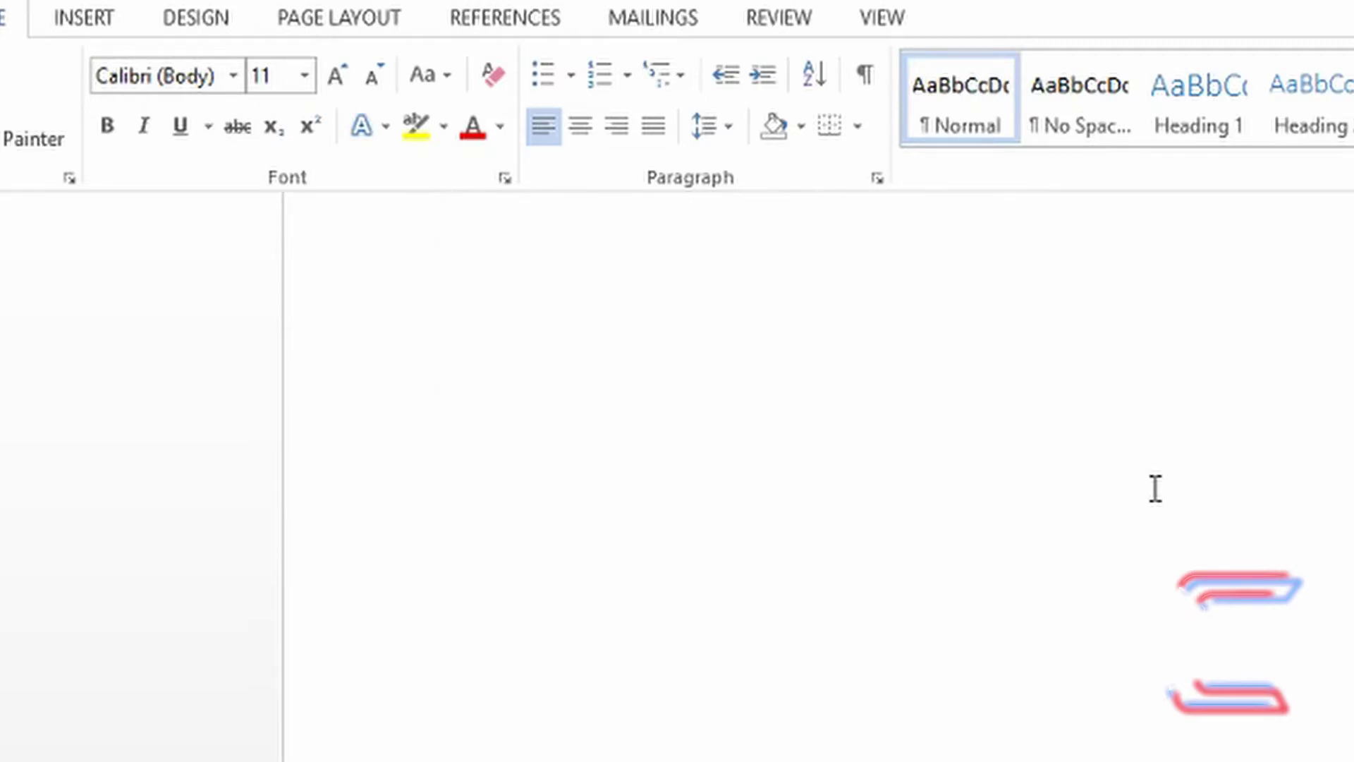
pyautogui.scroll(5, 1156, 488)
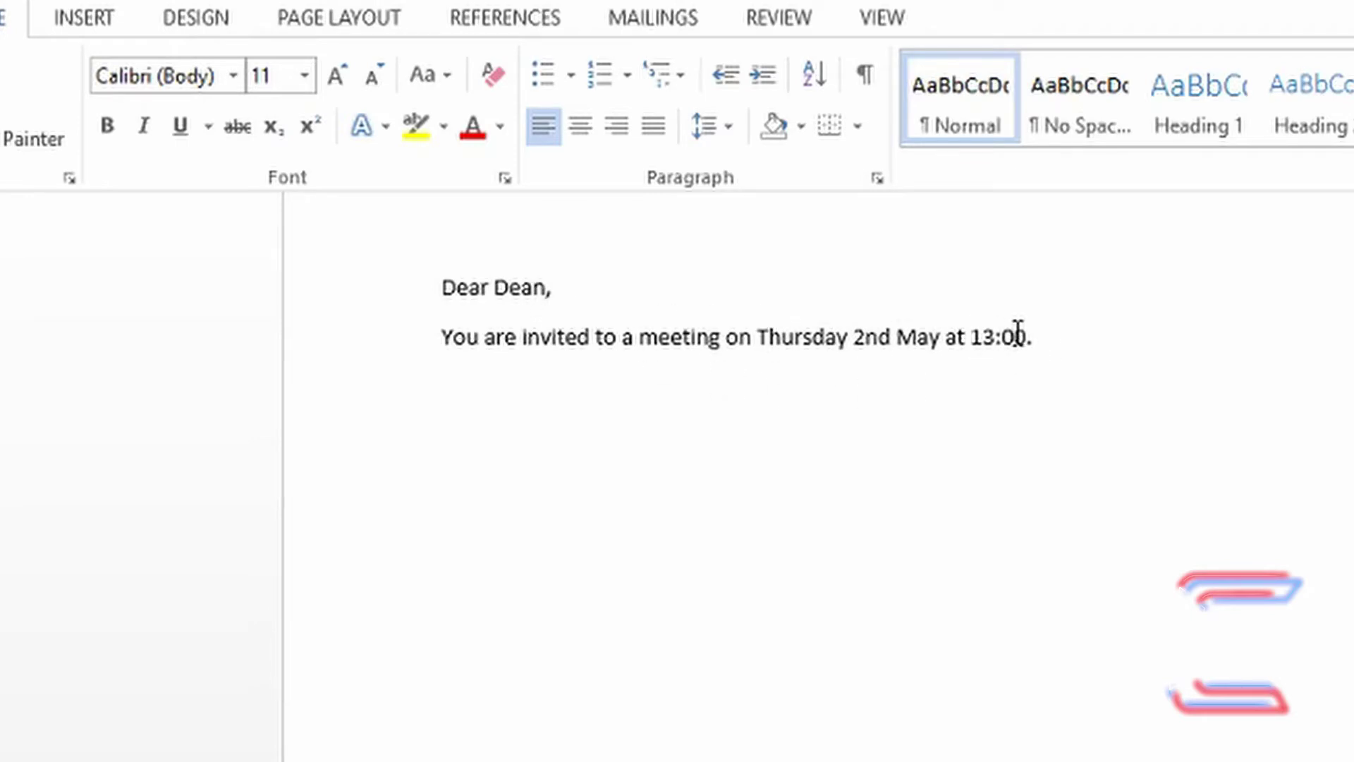
pyautogui.moveTo(1032, 337); pyautogui.dragTo(774, 348)
pyautogui.press('Right')
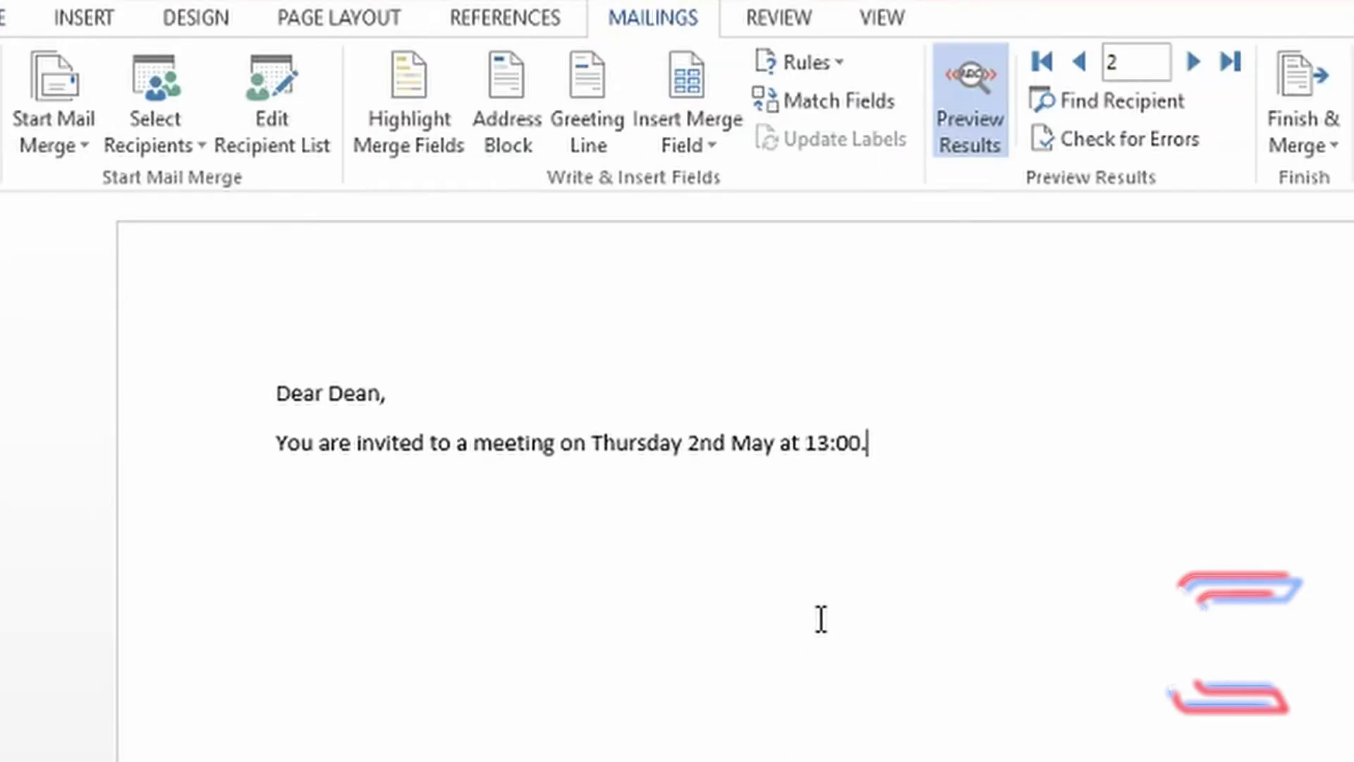
# Show field codes with Alt+F9 and delete the \o switch from the FILLIN field
pyautogui.hscroll(3, 896, 451)
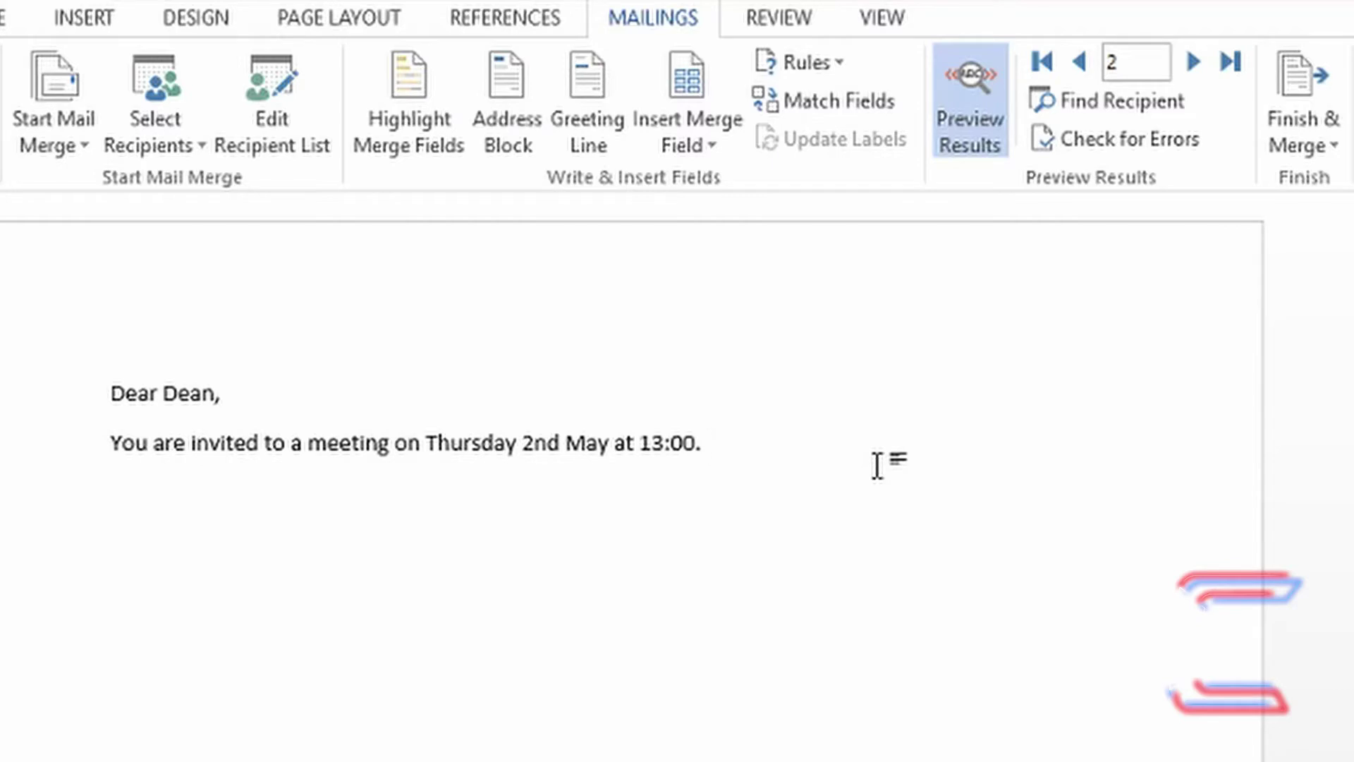
pyautogui.hotkey('alt', 'F9')
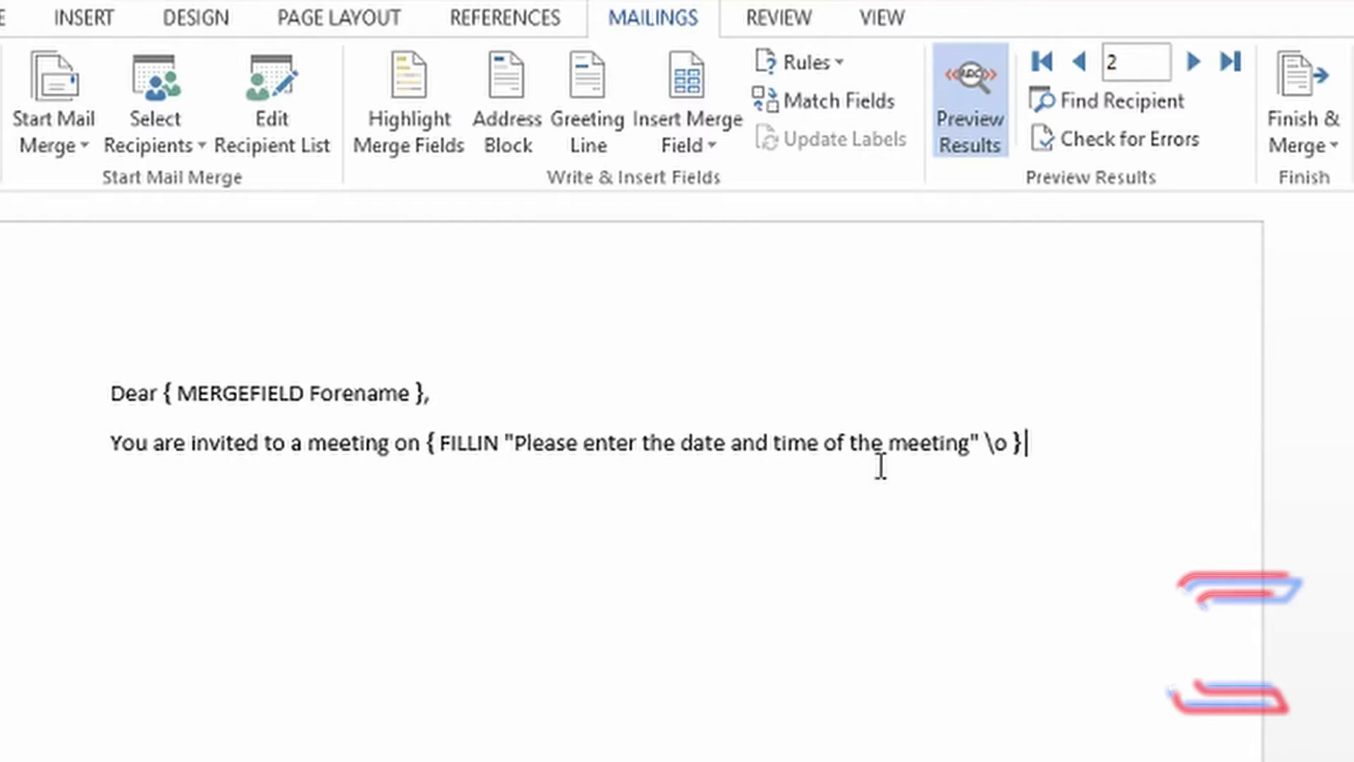
pyautogui.click(1012, 443)
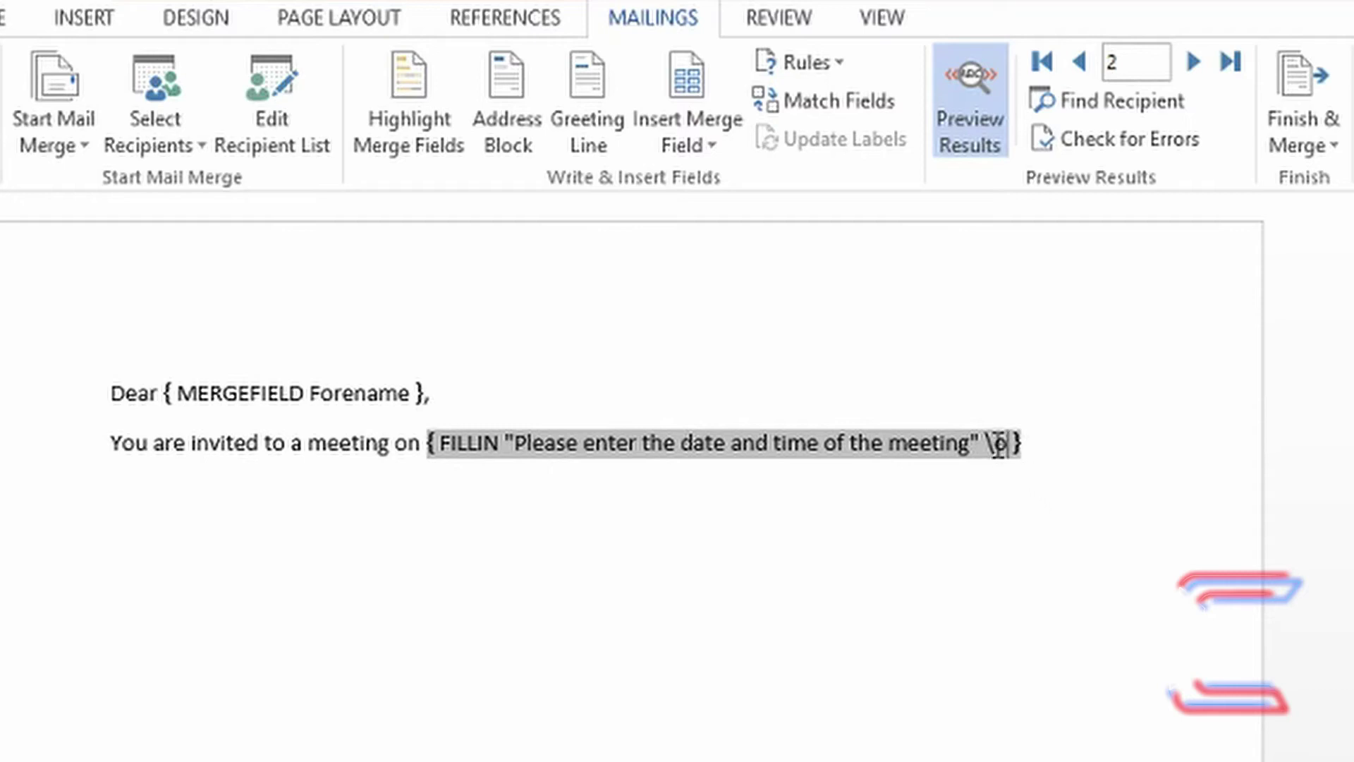
pyautogui.press('BackSpace')
pyautogui.press('BackSpace')
pyautogui.press('BackSpace')
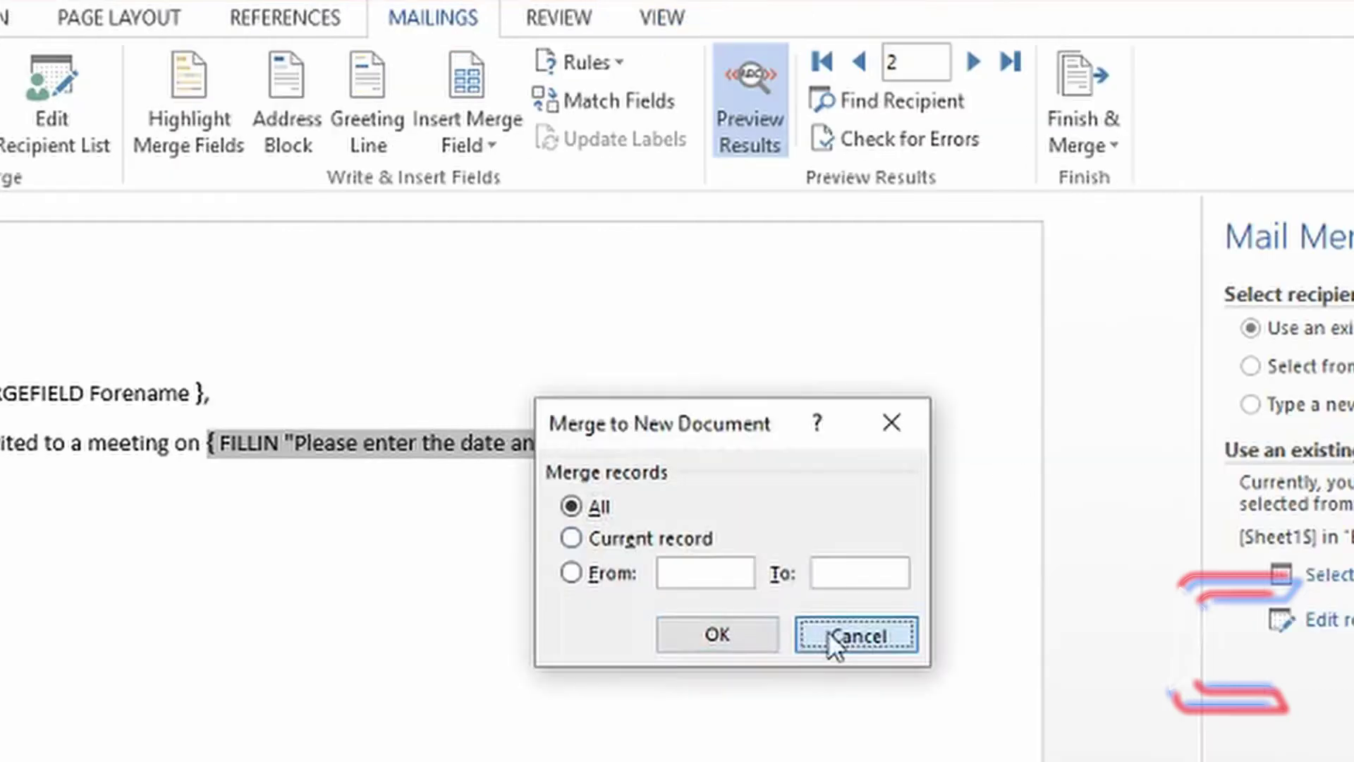
# Dismiss the open dialog and rerun Edit Individual Documents for all records
pyautogui.click(828, 632)
pyautogui.click(1105, 146)
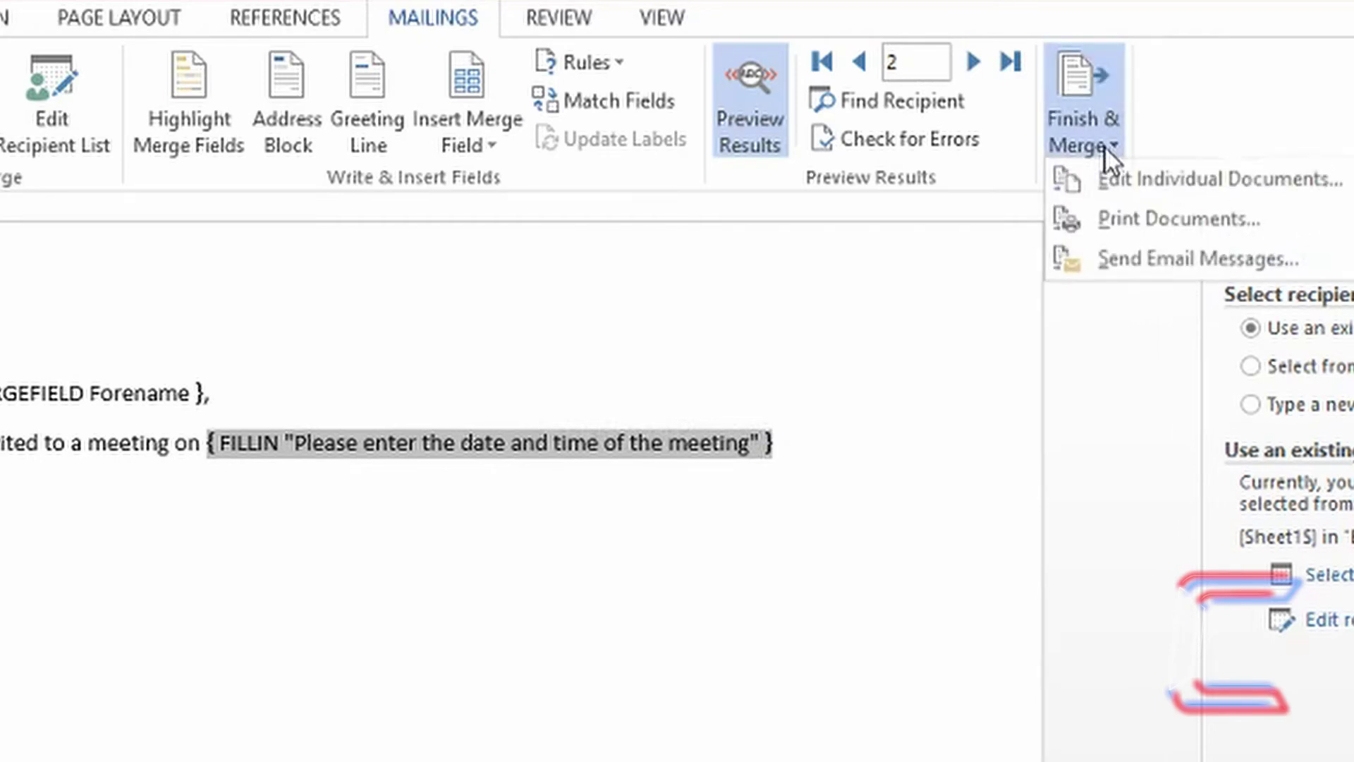
pyautogui.click(1158, 184)
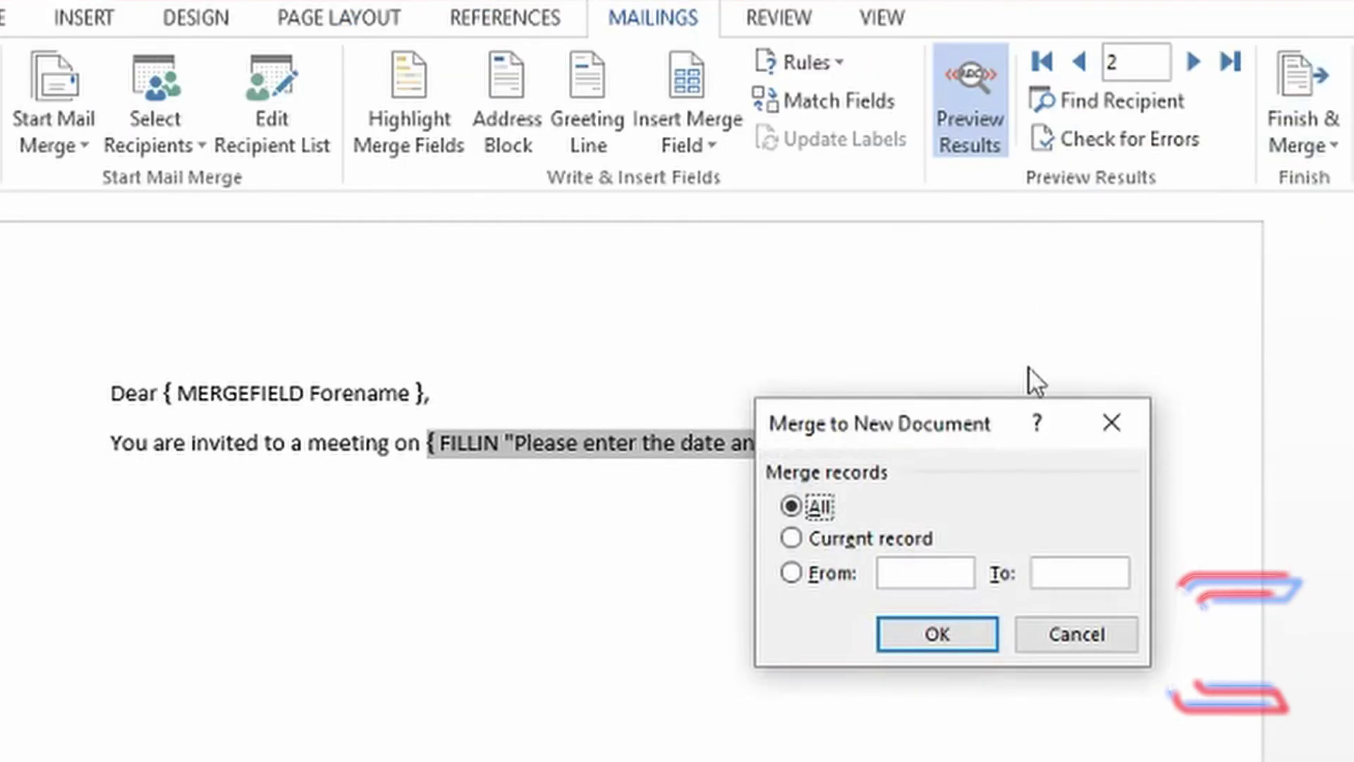
pyautogui.click(964, 638)
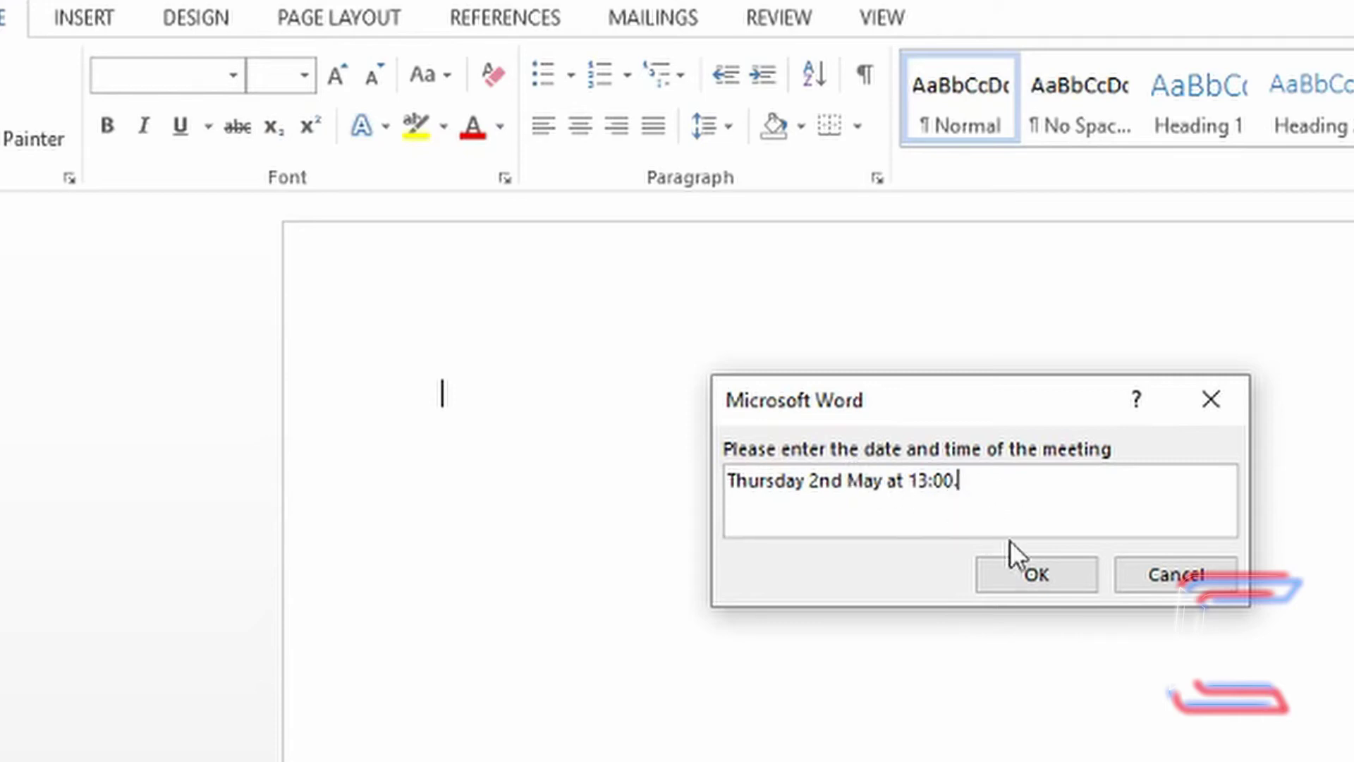
# Keep Thursday 2nd May for John, enter Thursday 4th May at 13:00 for Dean, and review both letters
pyautogui.click(1047, 586)
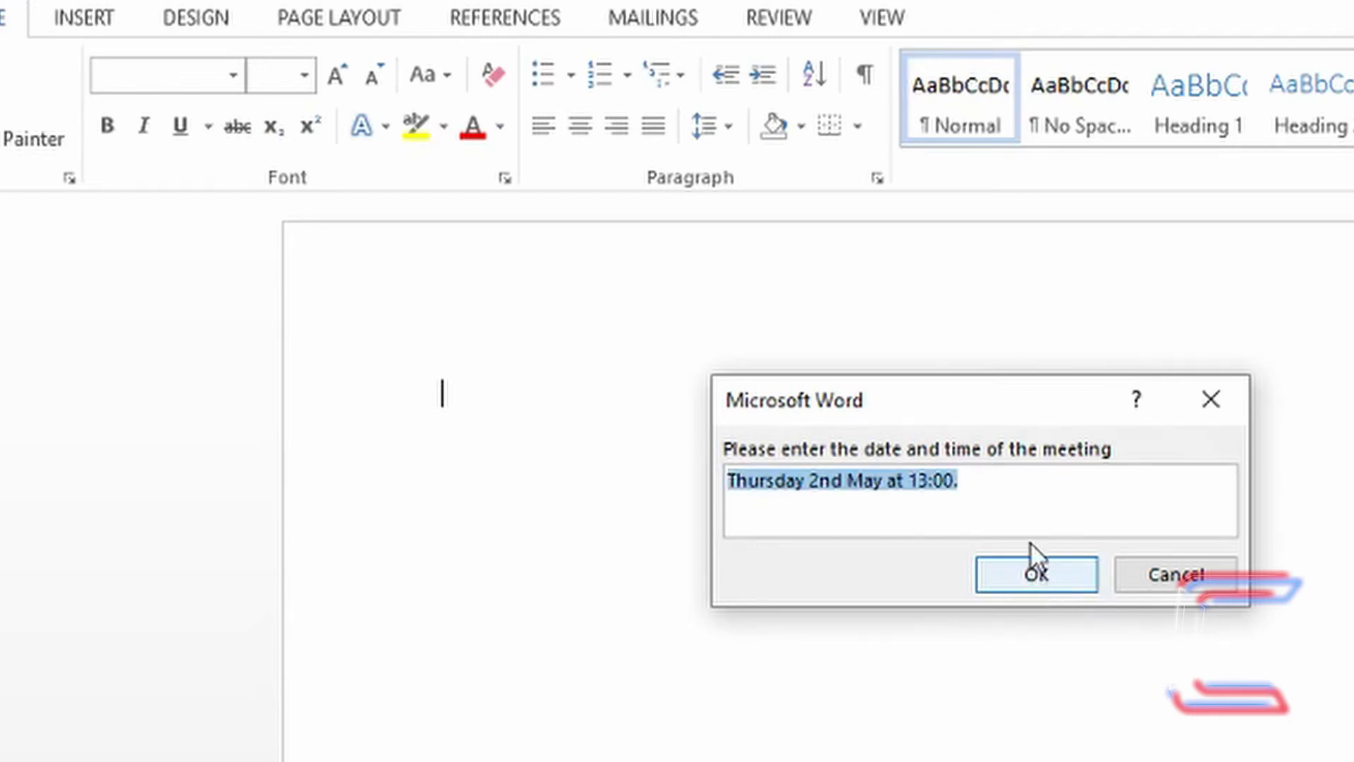
pyautogui.click(982, 493)
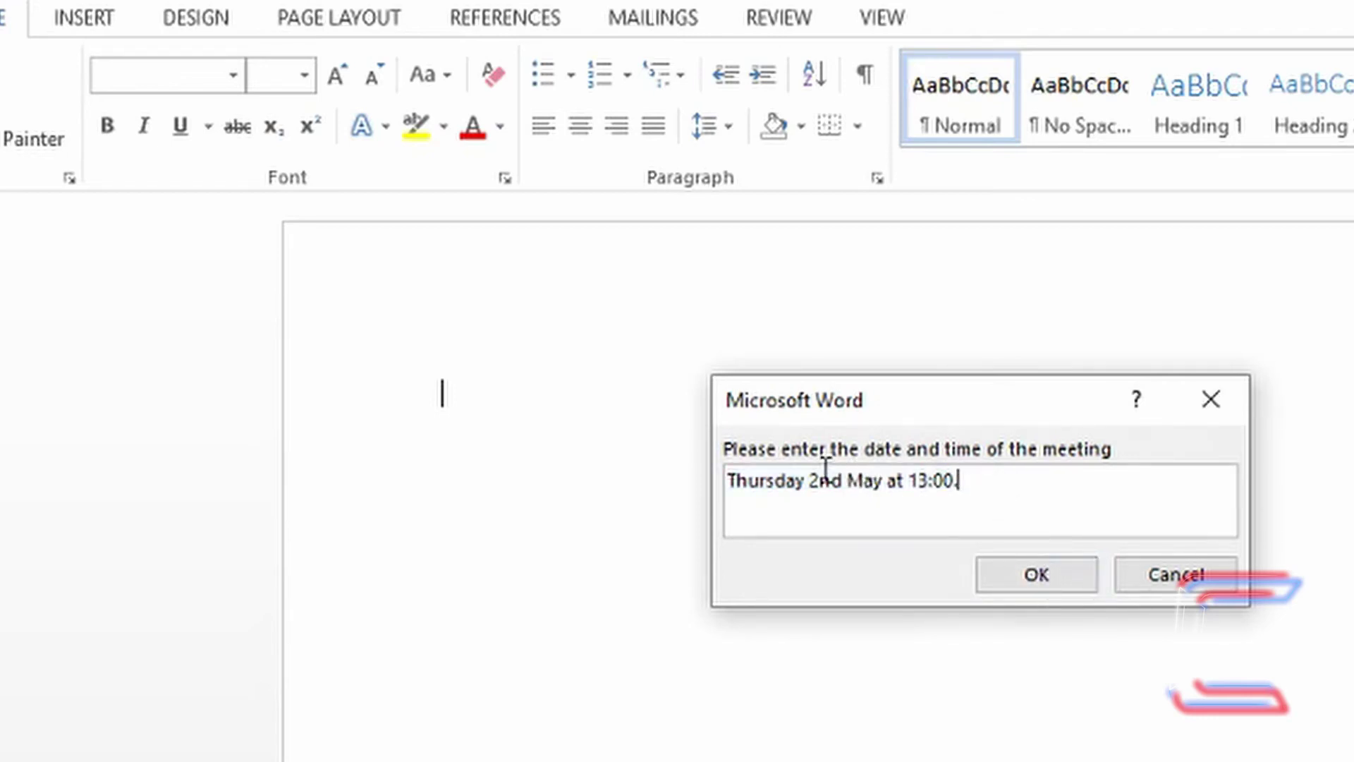
pyautogui.moveTo(841, 480); pyautogui.dragTo(812, 474)
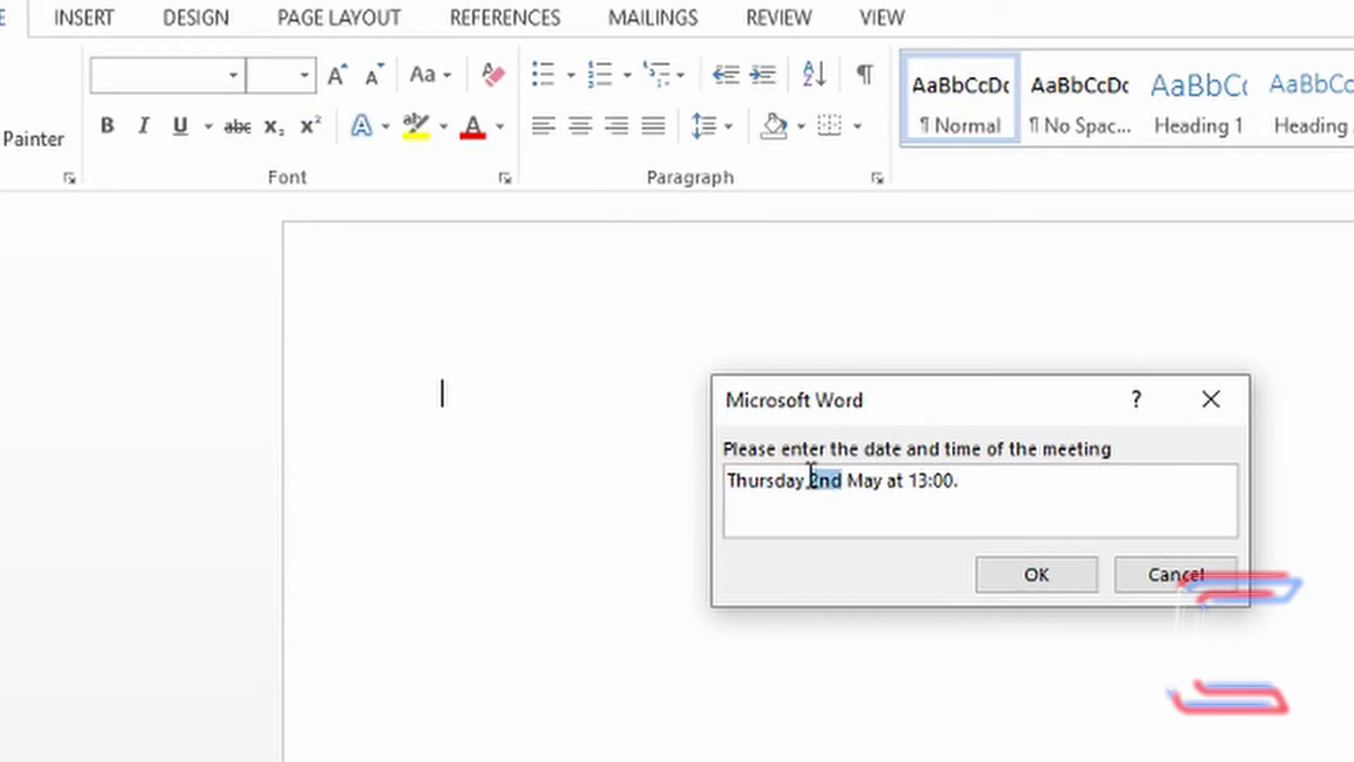
pyautogui.write('4th')
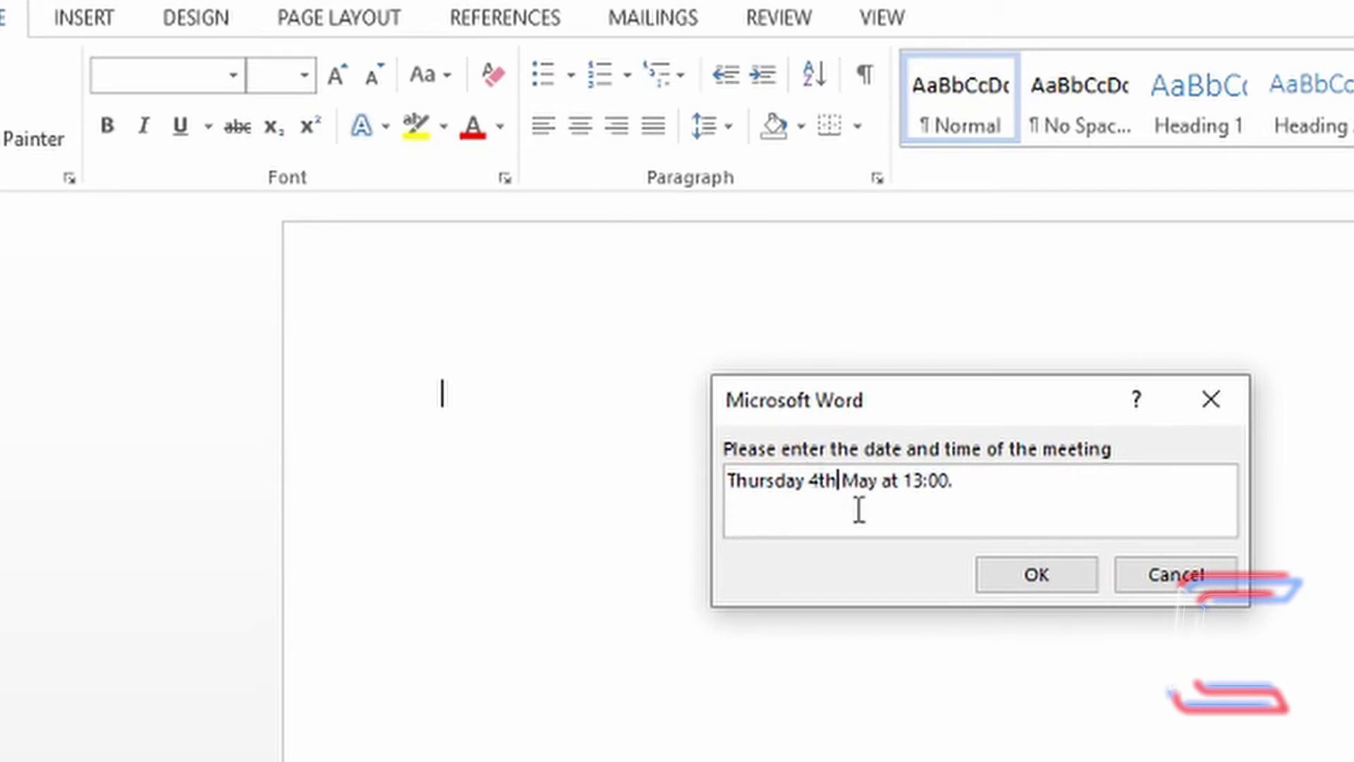
pyautogui.click(1023, 575)
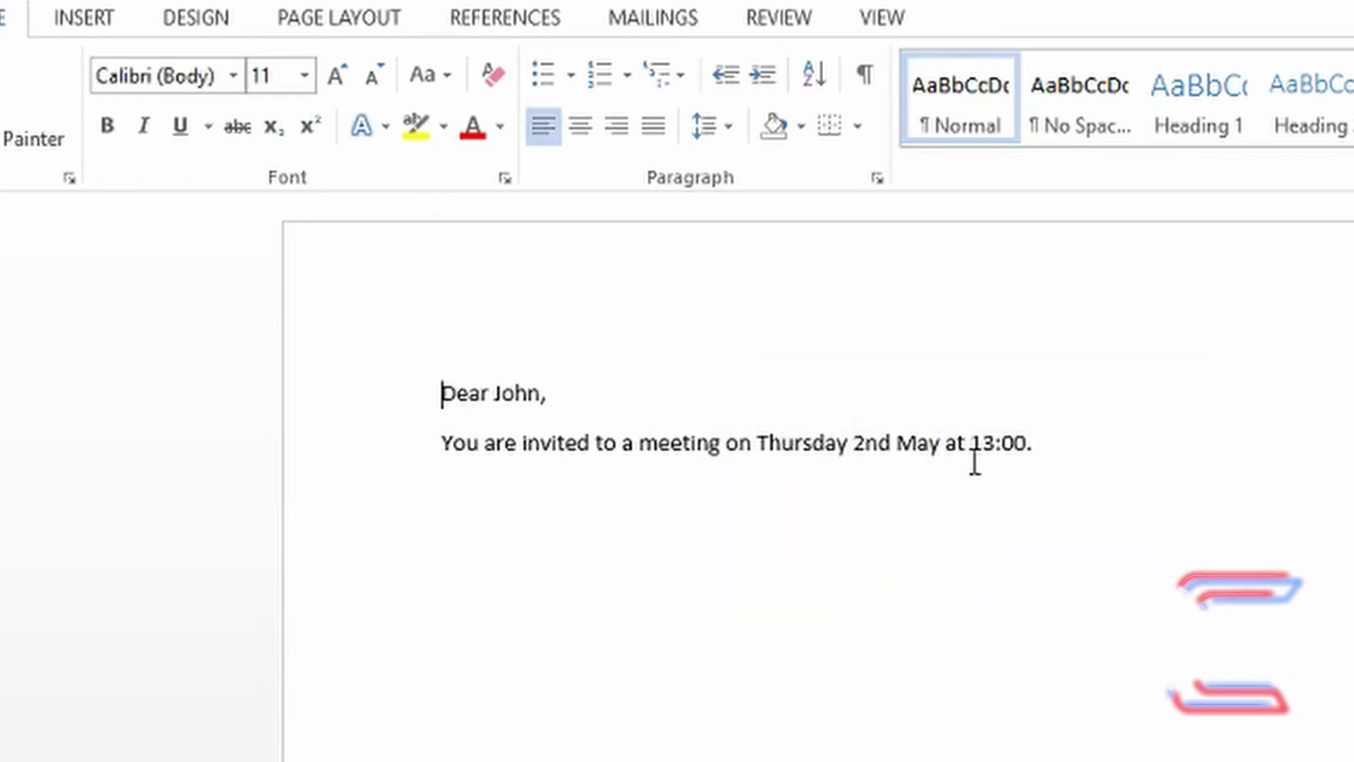
pyautogui.scroll(-15, 818, 477)
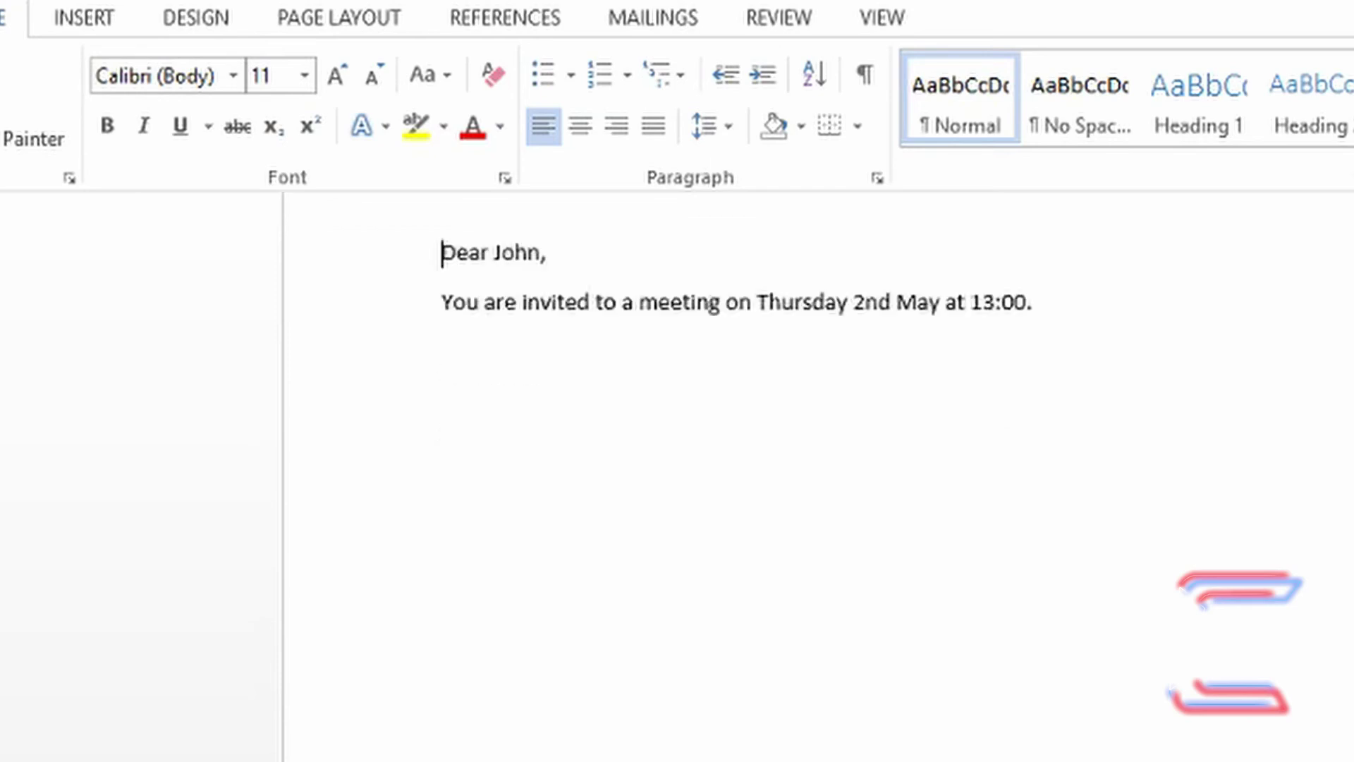
pyautogui.scroll(-2, 1219, 535)
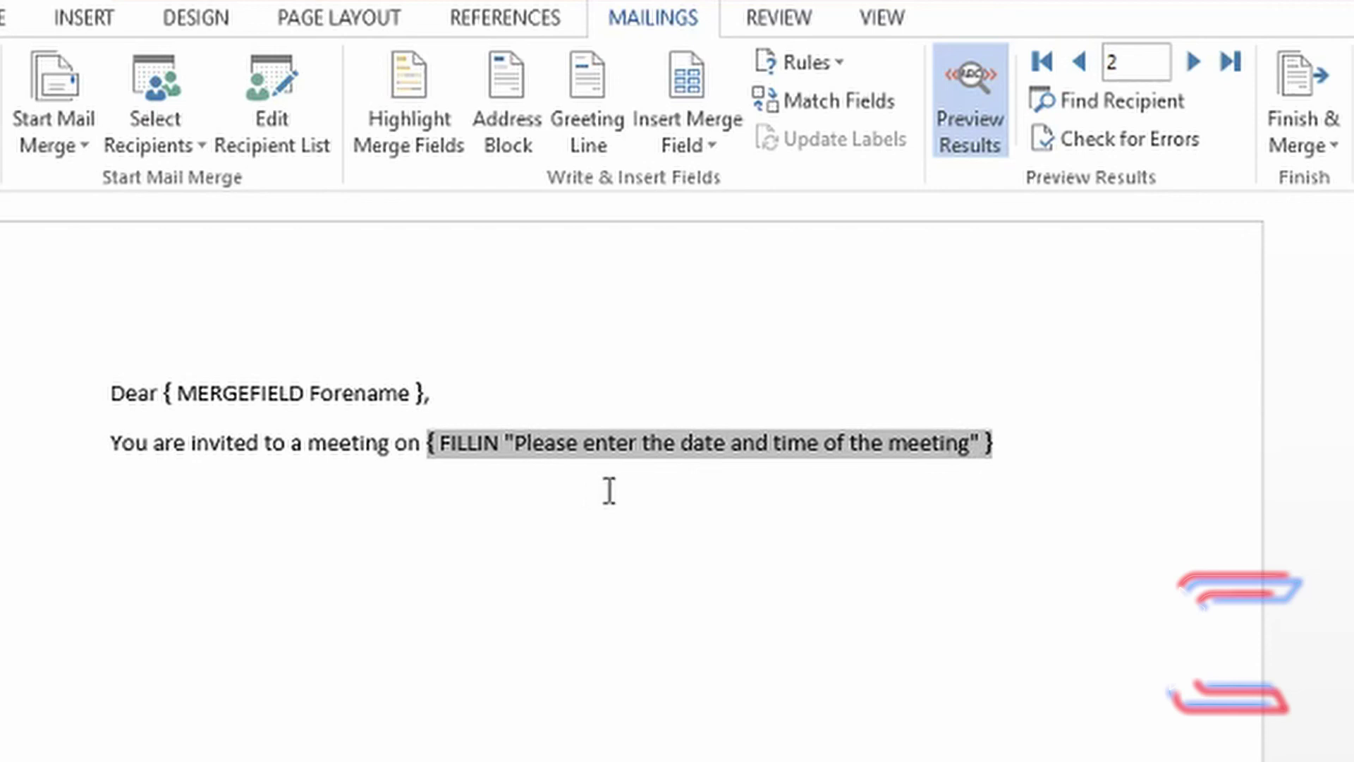
# Toggle field codes off with Alt+F9 to display Dean's merged meeting date
pyautogui.press('alt')
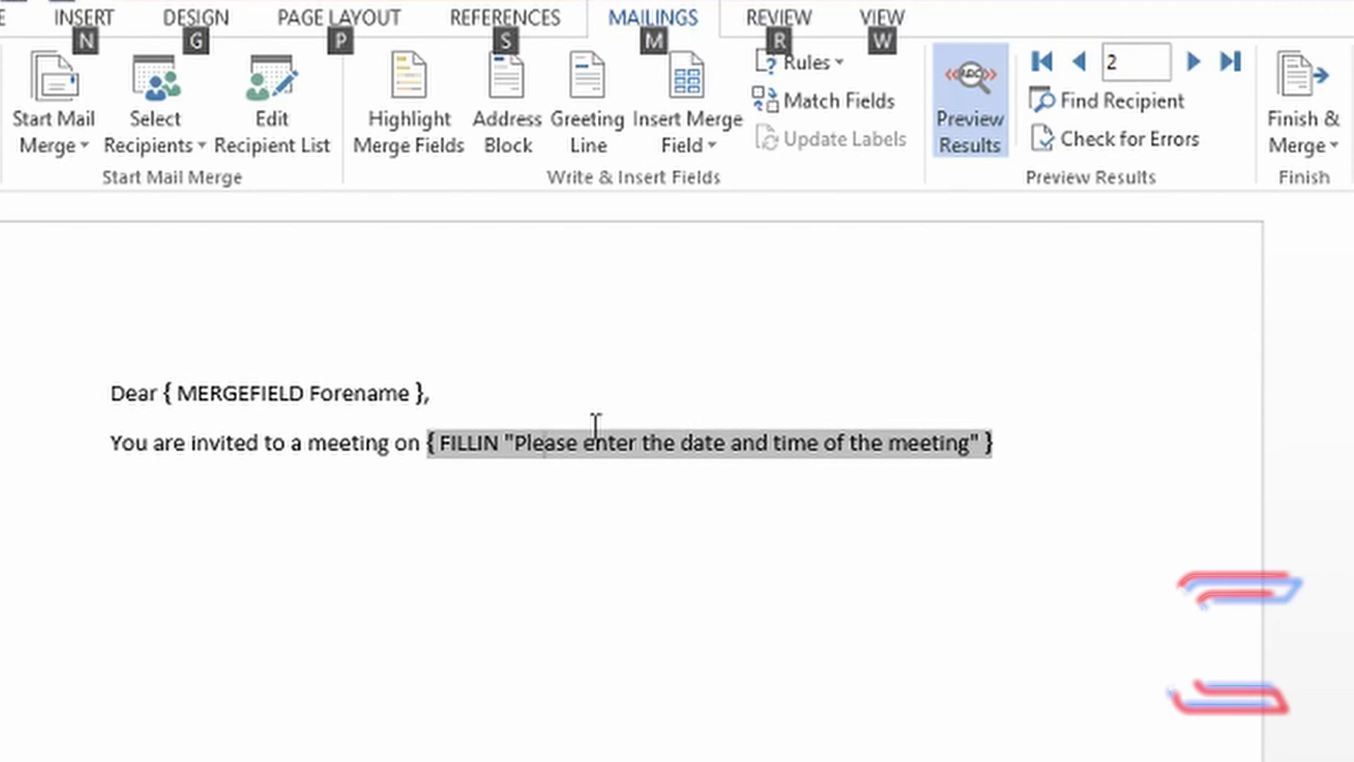
pyautogui.hotkey('alt', 'F9')
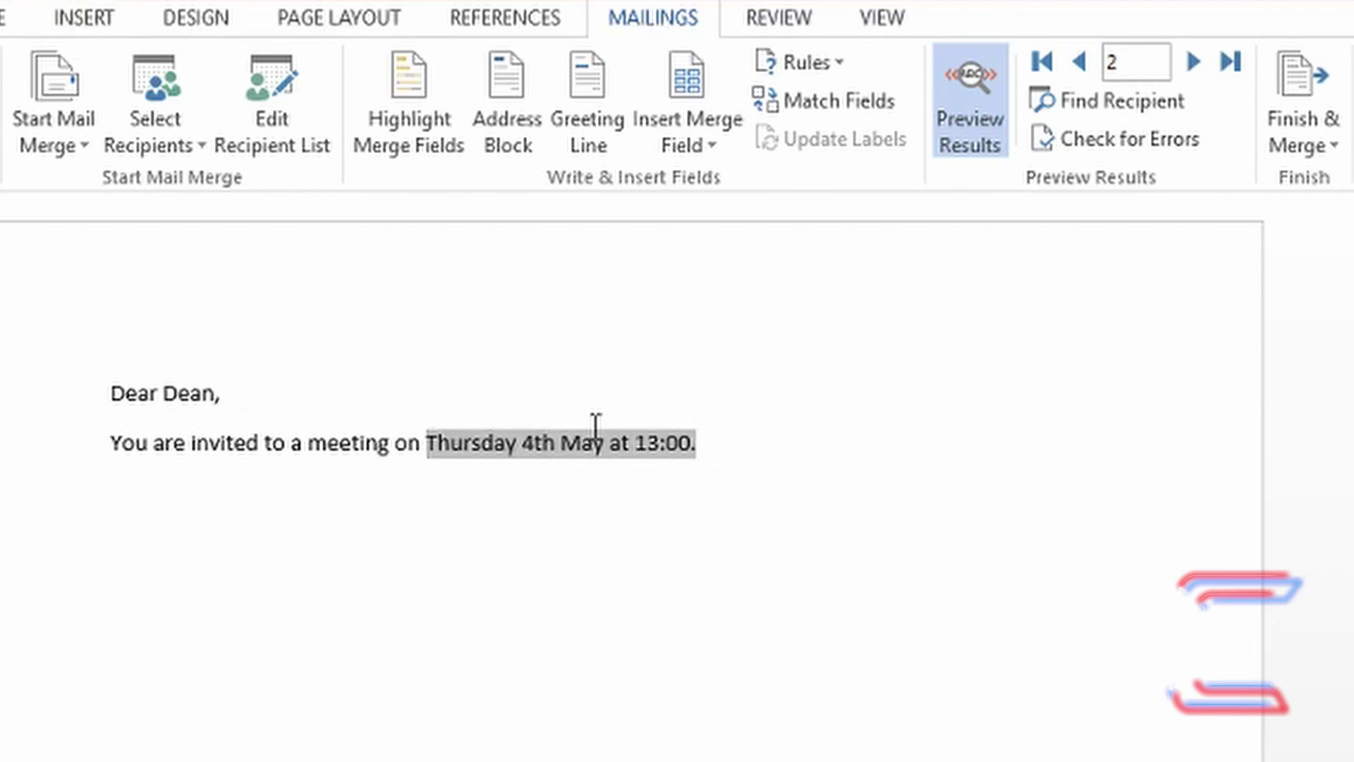